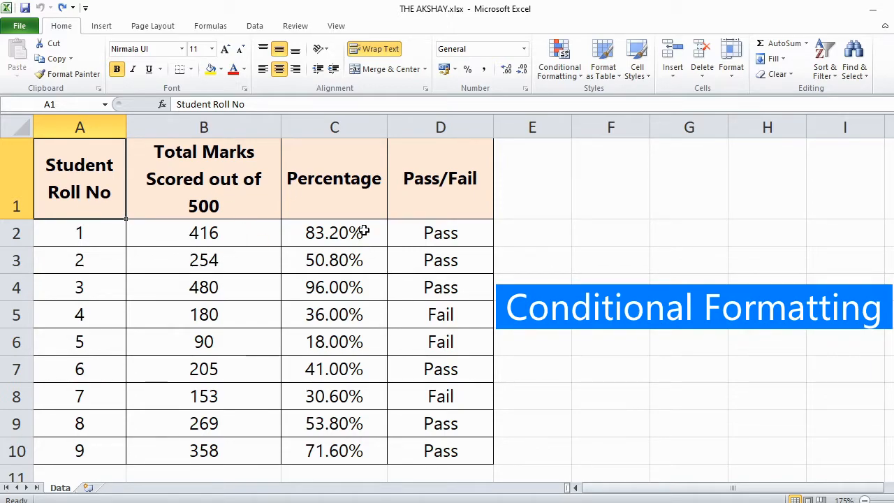
Set up a Greater Than highlight rule on the percentages in C2:C10 with 40% and Green Fill with Dark Green Text
{"action": "left_click_drag", "start_coordinate": [364, 231], "coordinate": [361, 449]}
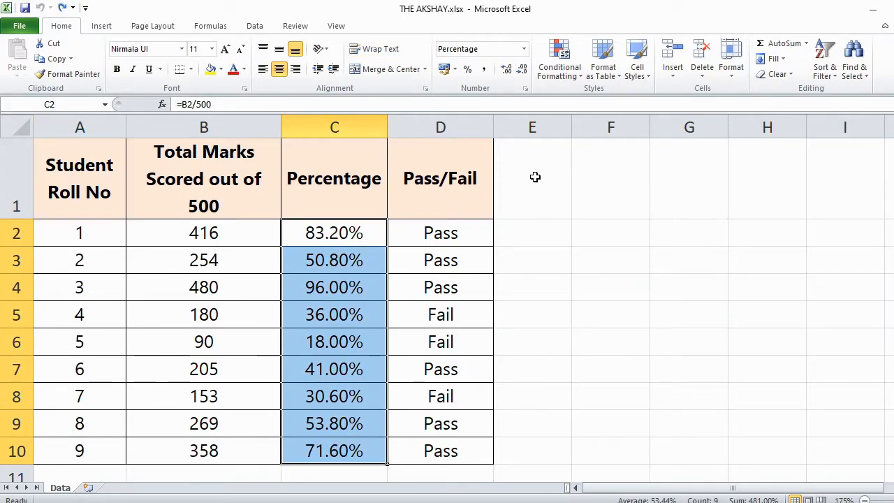
{"action": "left_click", "coordinate": [570, 81]}
{"action": "mouse_move", "coordinate": [579, 110]}
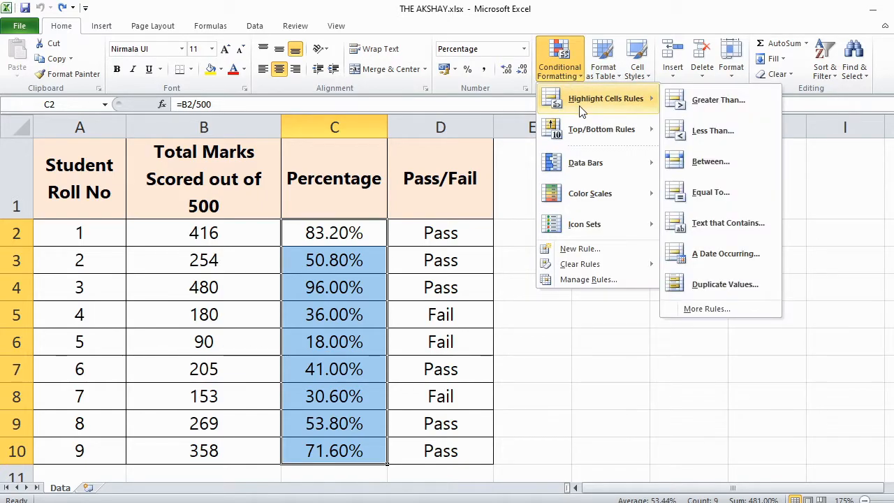
{"action": "left_click", "coordinate": [709, 107]}
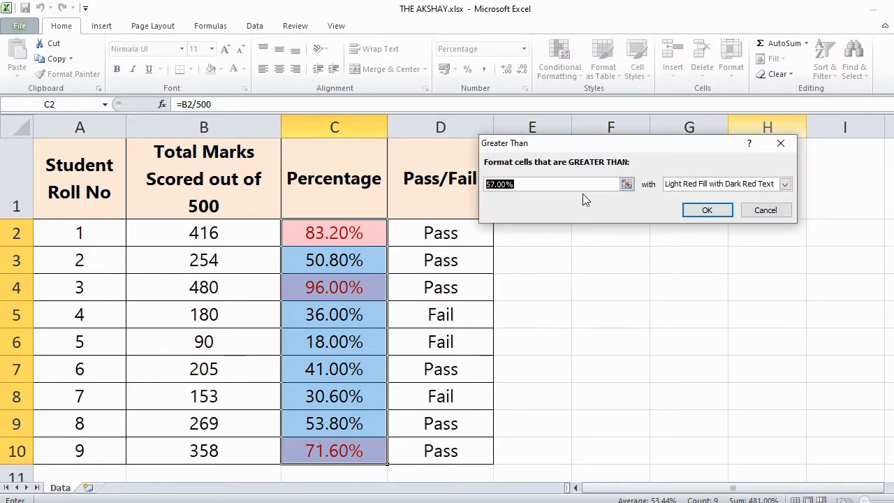
{"action": "type", "text": "40%"}
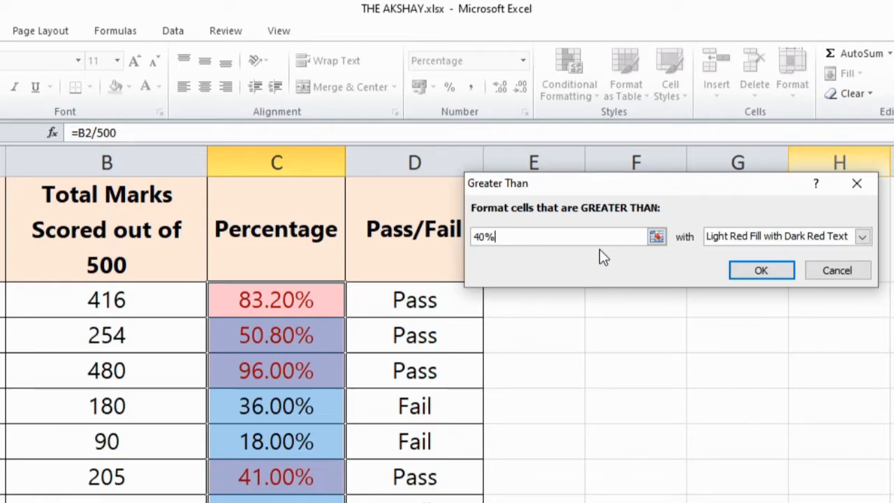
{"action": "left_click", "coordinate": [750, 237]}
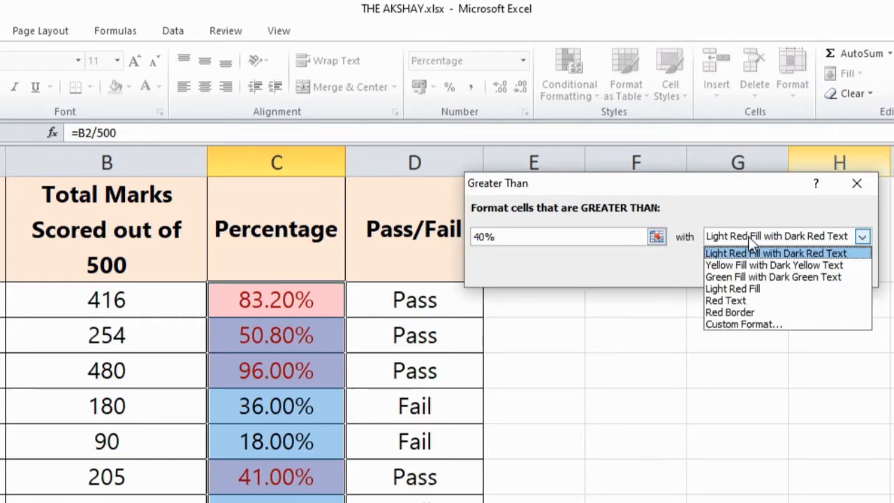
{"action": "left_click", "coordinate": [741, 277]}
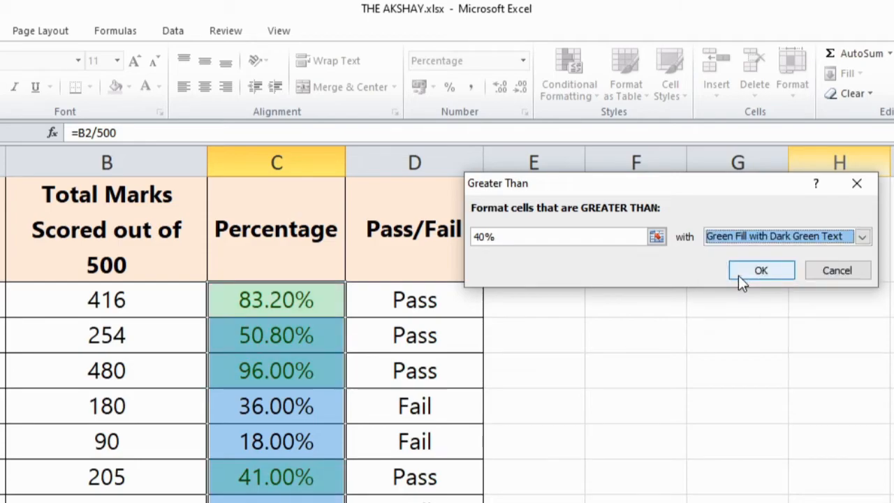
{"action": "left_click", "coordinate": [764, 241]}
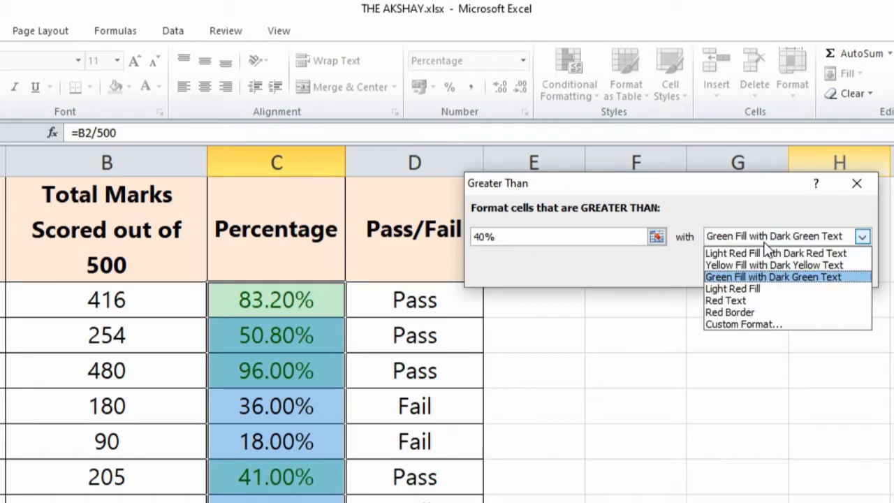
{"action": "left_click", "coordinate": [753, 329]}
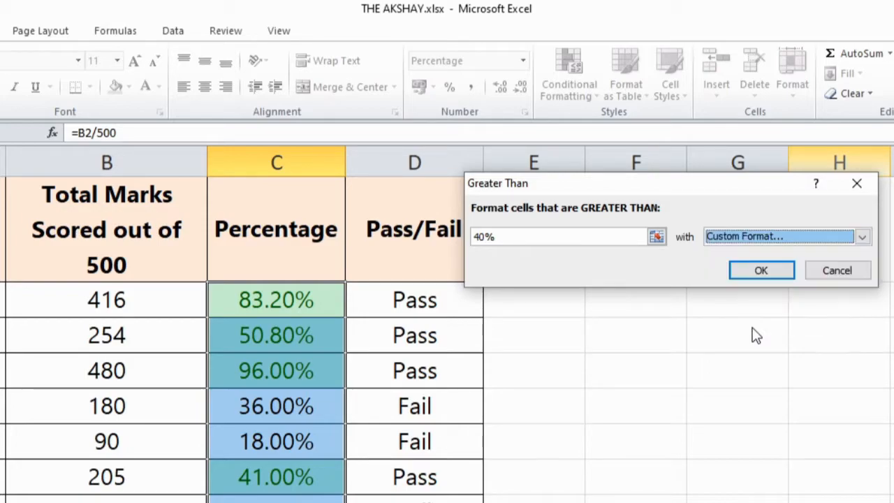
{"action": "left_click", "coordinate": [888, 17]}
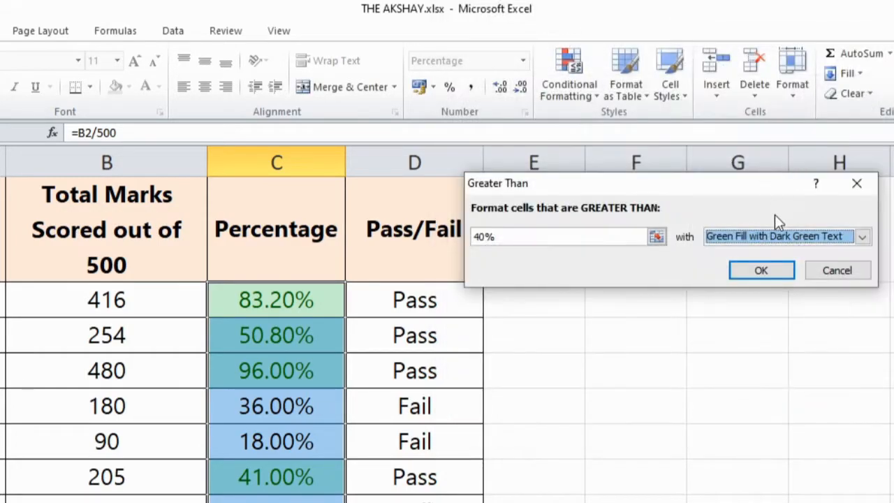
Apply the configured Greater Than rule to the Percentage column and deselect the range
{"action": "left_click", "coordinate": [749, 269]}
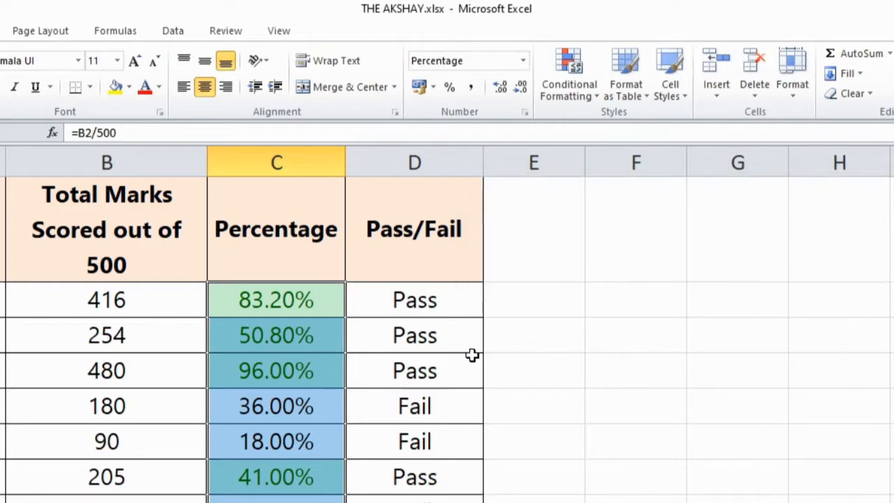
{"action": "left_click", "coordinate": [307, 394]}
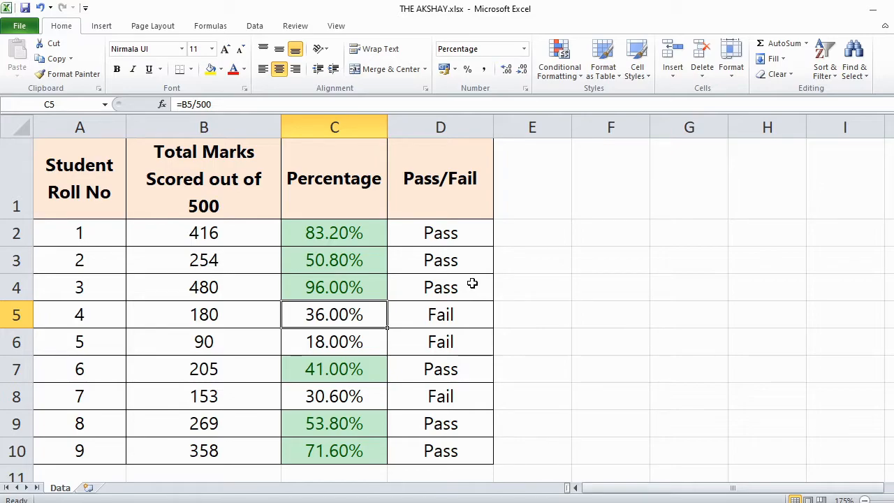
Highlight percentages in C2:C10 between 0% and 40% with Light Red Fill with Dark Red Text
{"action": "left_click_drag", "start_coordinate": [349, 233], "coordinate": [332, 434]}
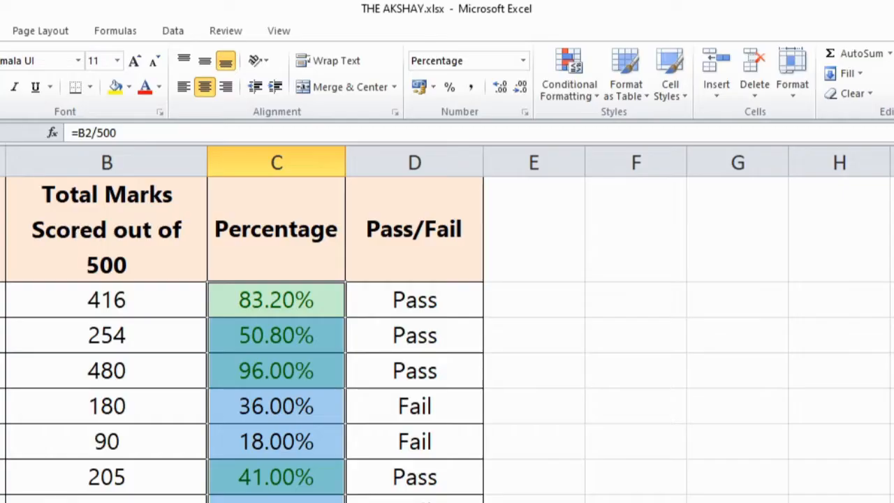
{"action": "left_click", "coordinate": [552, 78]}
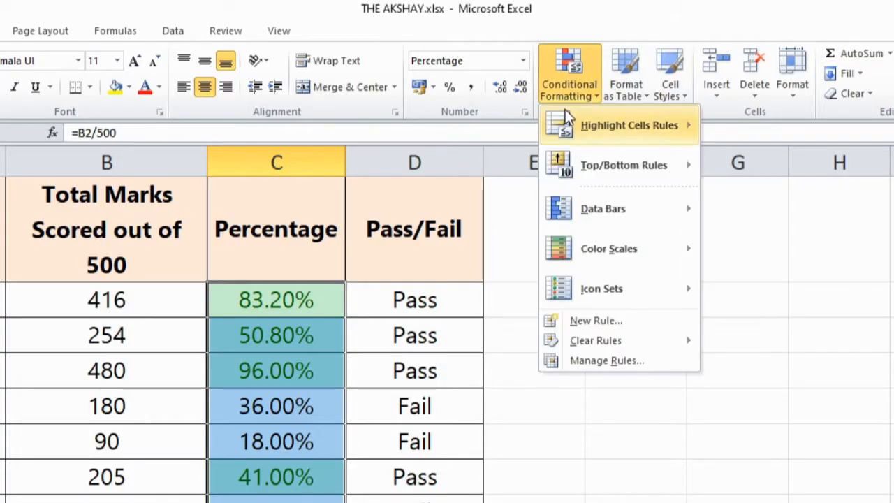
{"action": "mouse_move", "coordinate": [574, 119]}
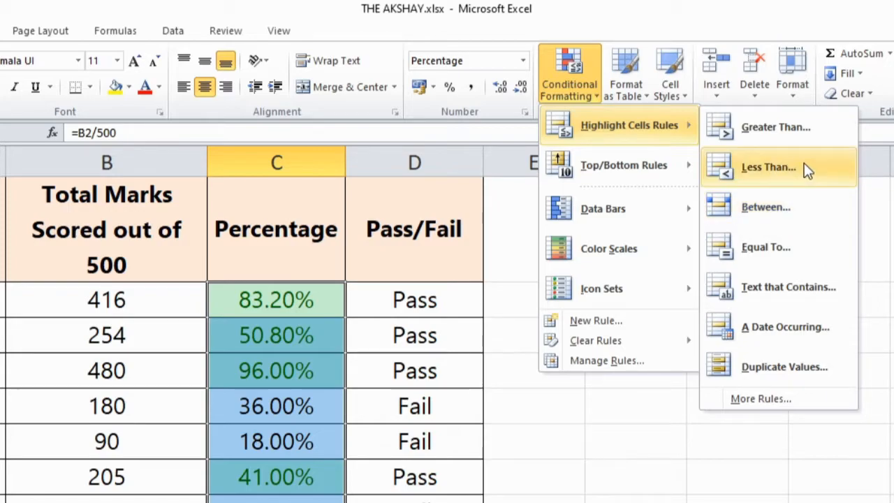
{"action": "left_click", "coordinate": [826, 205]}
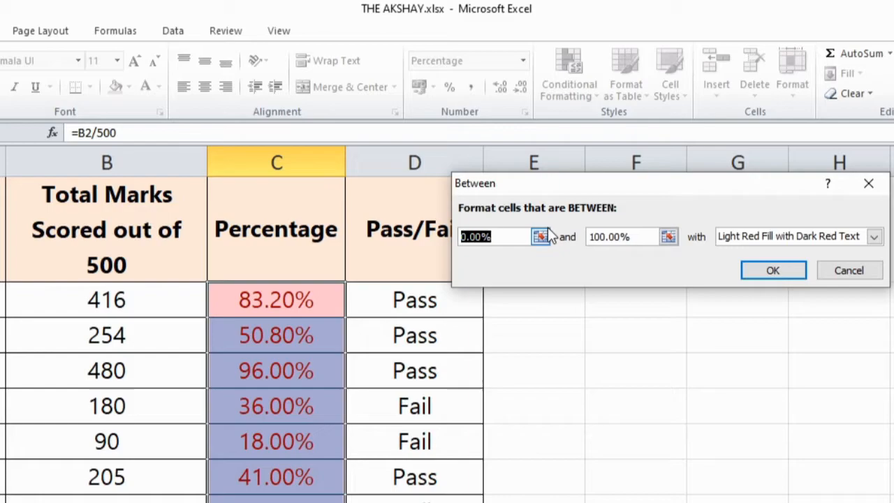
{"action": "type", "text": "0%"}
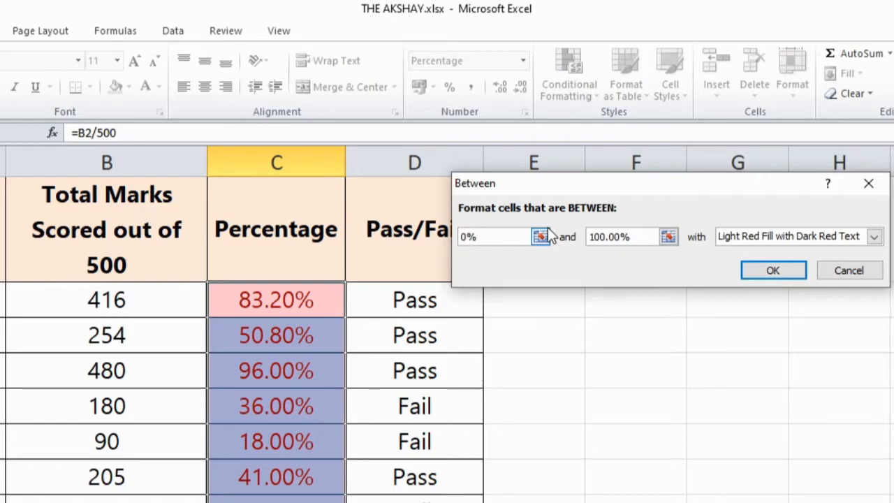
{"action": "left_click_drag", "start_coordinate": [631, 237], "coordinate": [542, 245]}
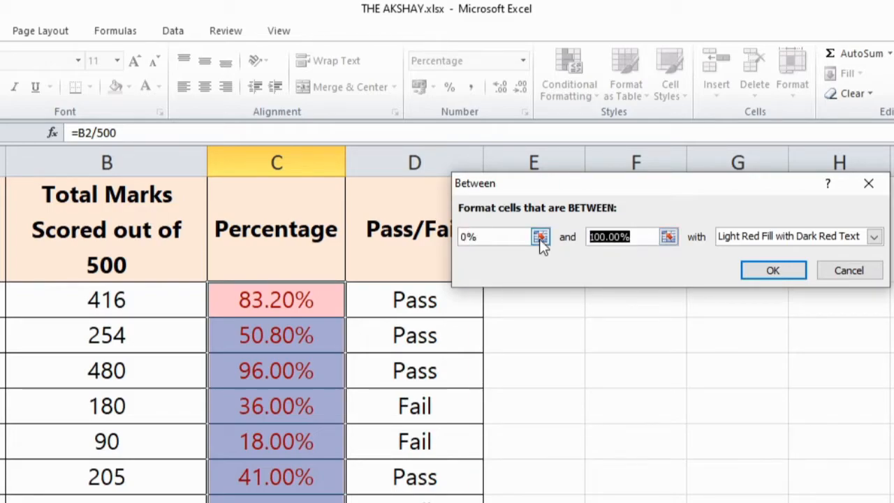
{"action": "type", "text": "40%"}
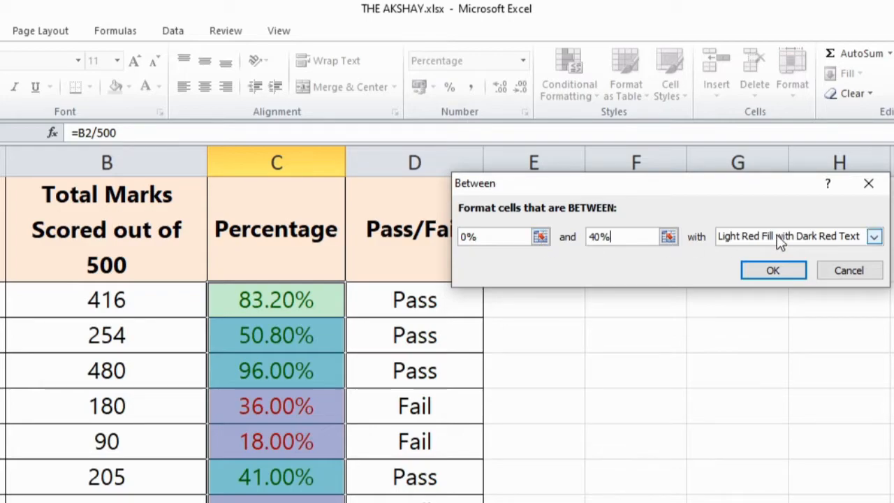
{"action": "left_click", "coordinate": [773, 271]}
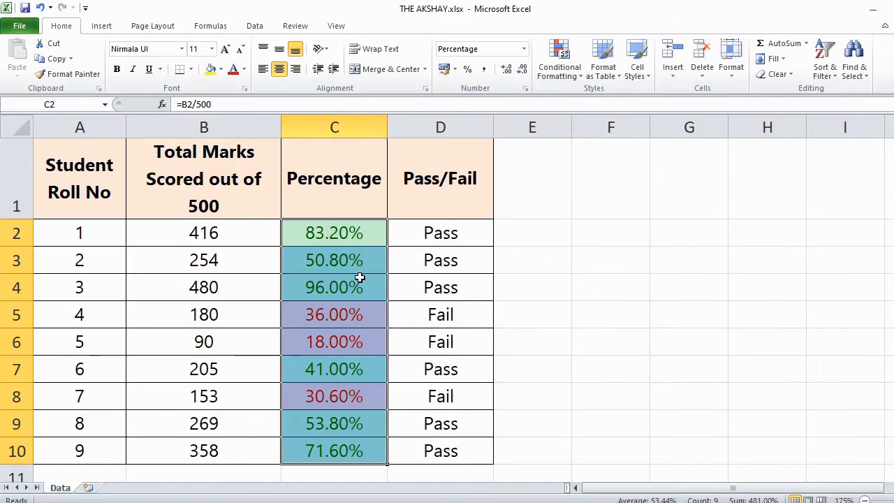
{"action": "left_click", "coordinate": [359, 278]}
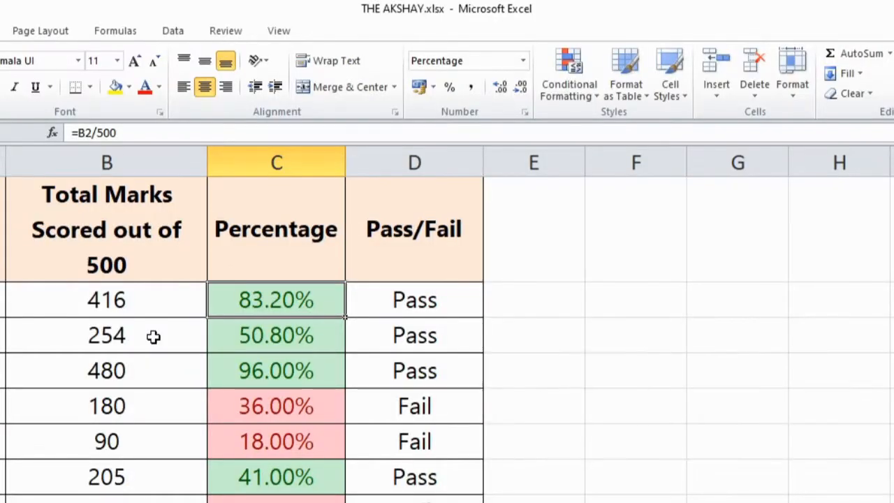
Set the total marks of student roll no 2 to 110 and check the formatting of its percentage cell
{"action": "left_click", "coordinate": [240, 261]}
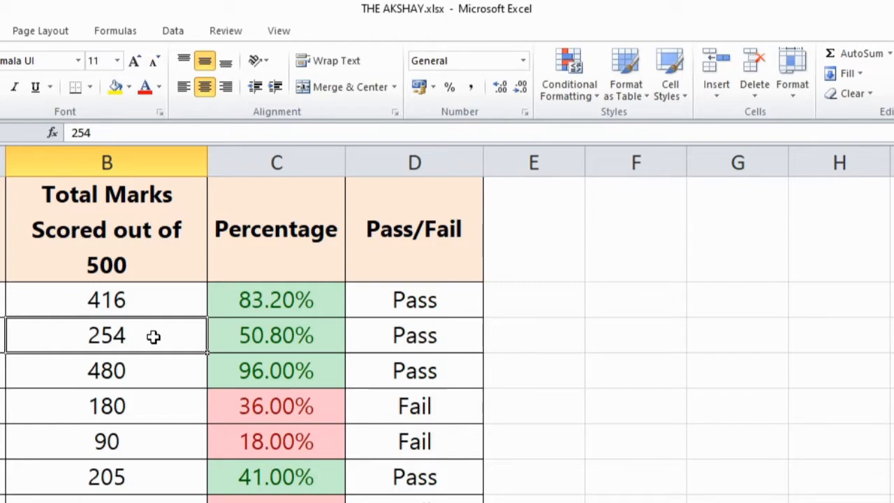
{"action": "type", "text": "11"}
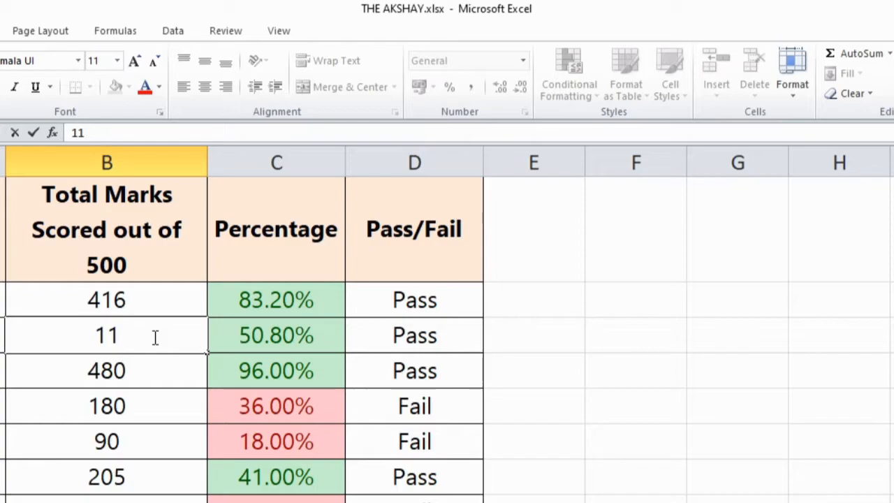
{"action": "type", "text": "0"}
{"action": "key", "text": "Return"}
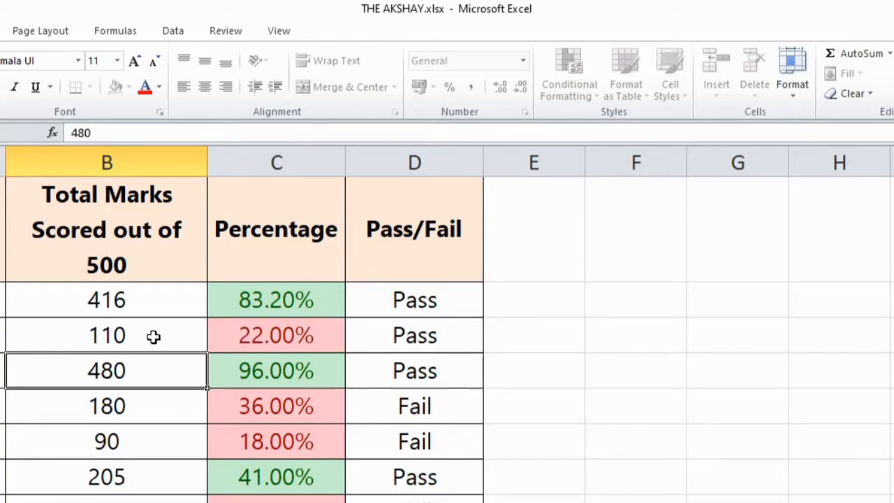
{"action": "left_click", "coordinate": [153, 337]}
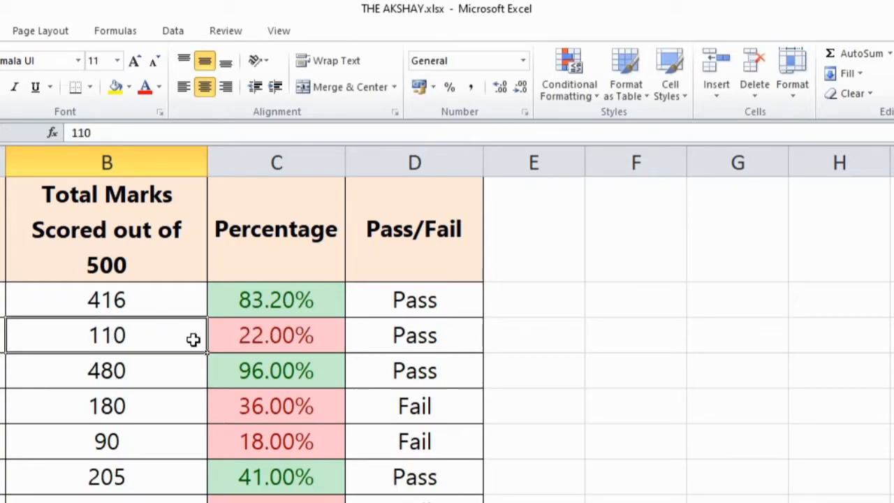
{"action": "left_click", "coordinate": [289, 336]}
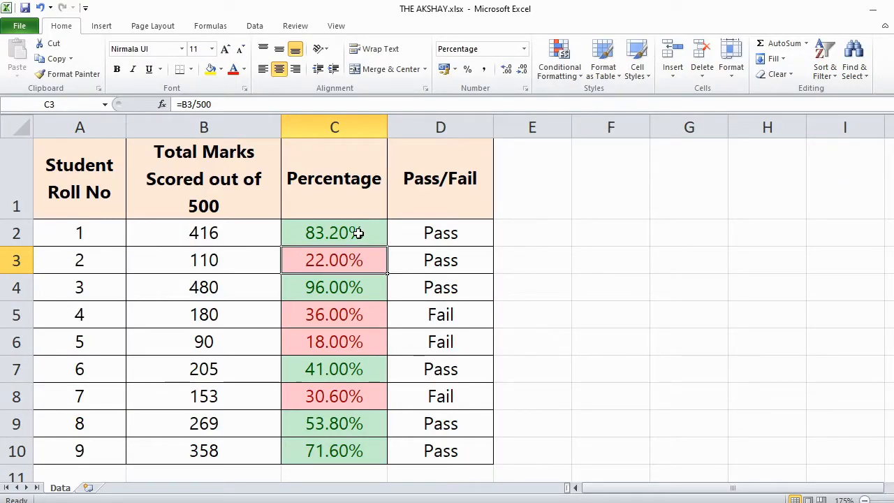
Clear the conditional formatting rules from the percentage cells C2:C10 only
{"action": "left_click_drag", "start_coordinate": [358, 233], "coordinate": [346, 450]}
{"action": "left_click", "coordinate": [571, 73]}
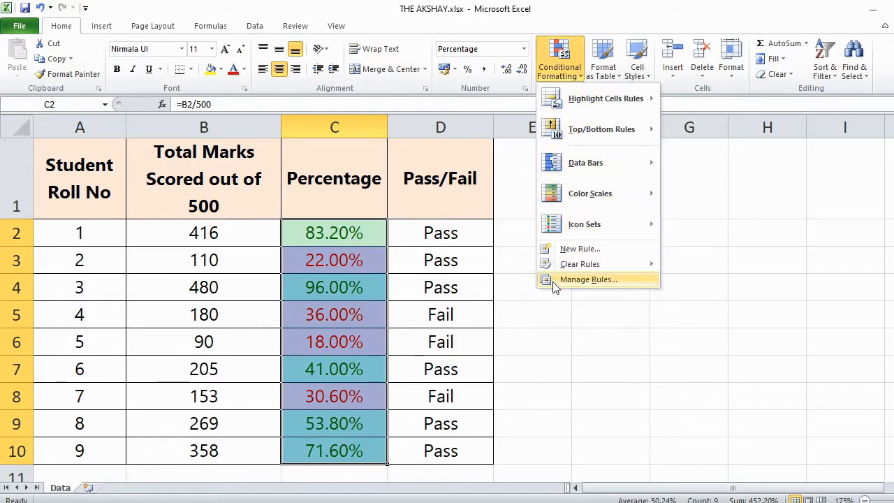
{"action": "mouse_move", "coordinate": [582, 269]}
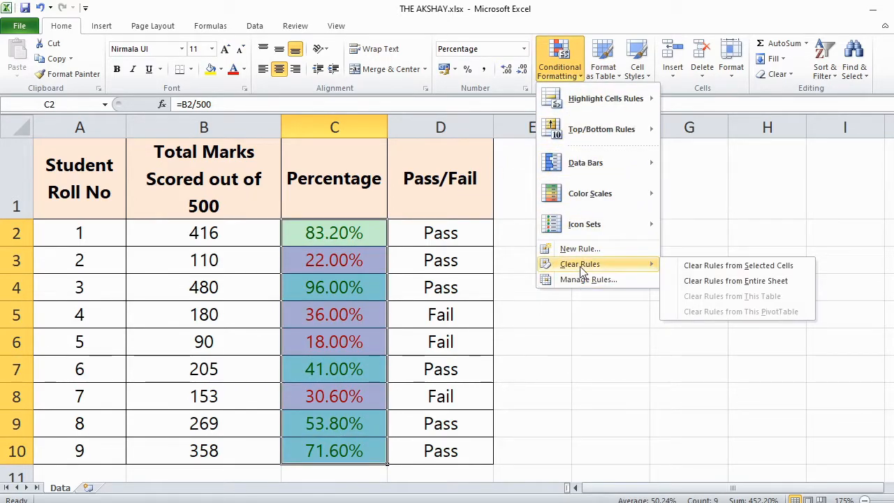
{"action": "left_click", "coordinate": [721, 268]}
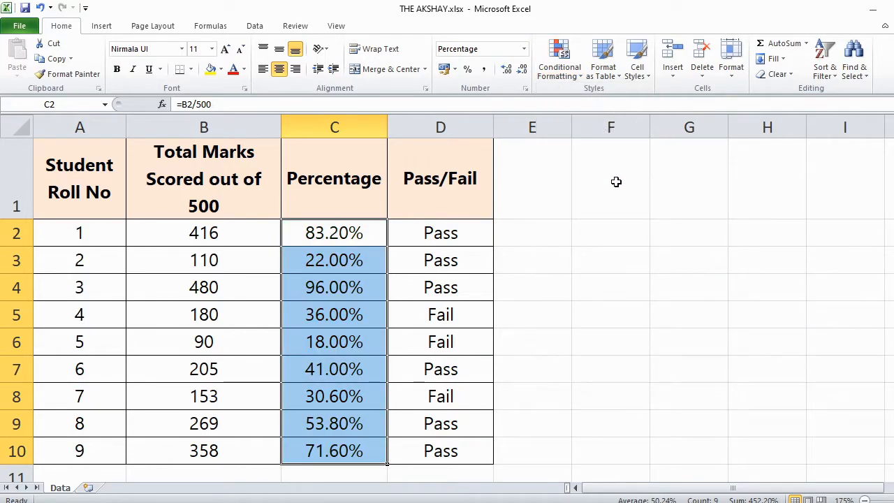
{"action": "left_click", "coordinate": [556, 76]}
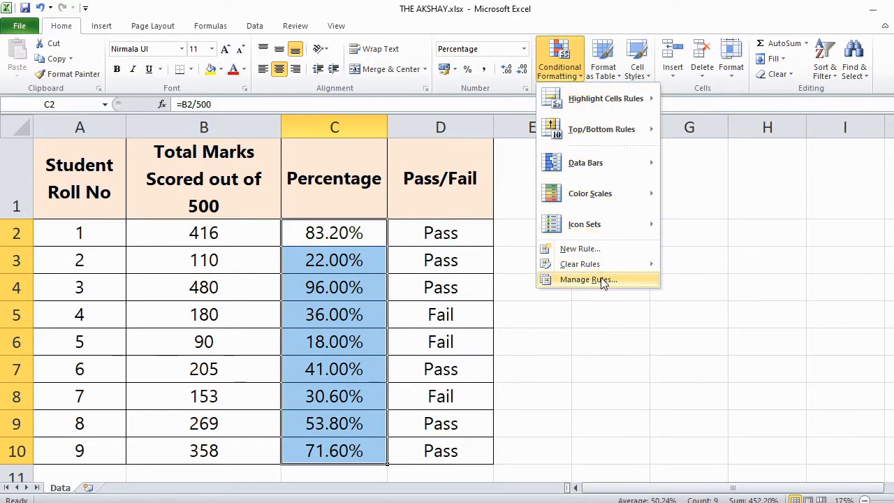
{"action": "mouse_move", "coordinate": [613, 272]}
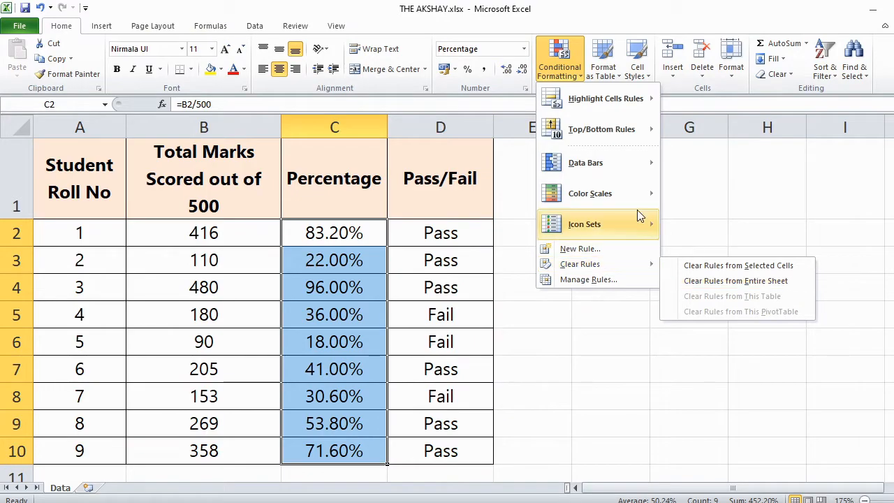
{"action": "mouse_move", "coordinate": [636, 216]}
{"action": "left_click", "coordinate": [455, 235]}
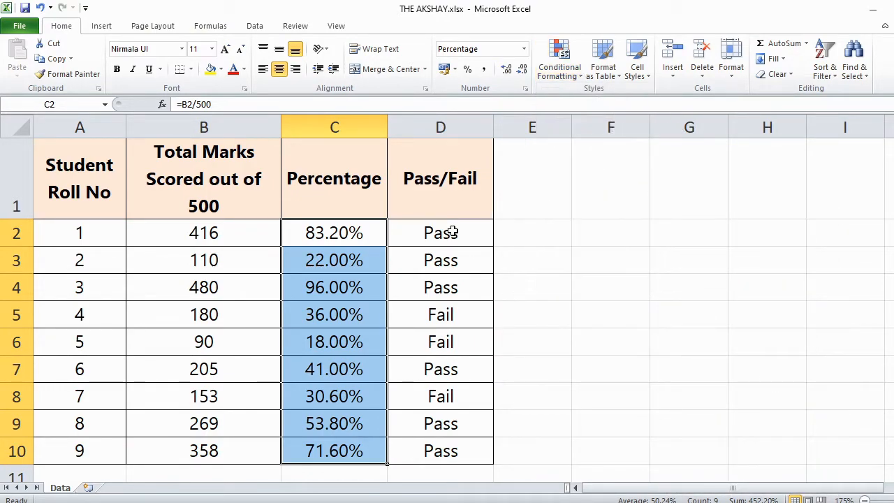
Highlight the Pass/Fail cells D2:D10 that contain the text Fail with Light Red Fill with Dark Red Text
{"action": "left_click", "coordinate": [454, 235]}
{"action": "key", "text": "ctrl+shift+Down"}
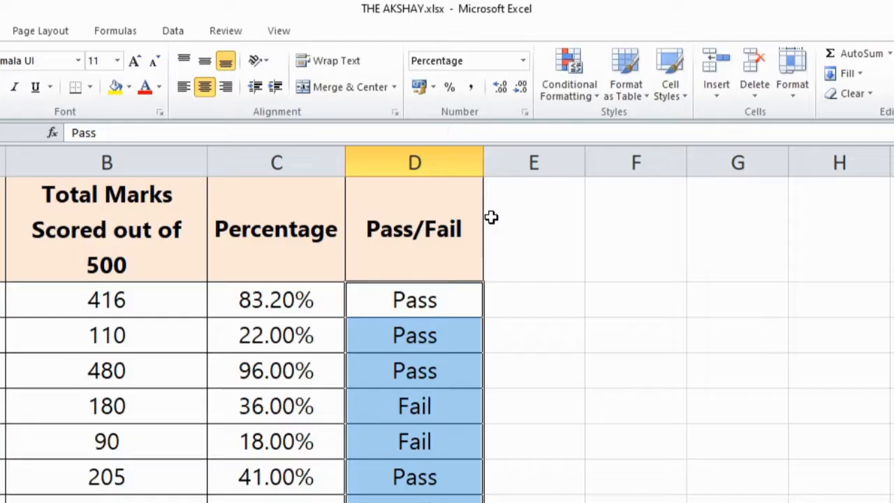
{"action": "left_click", "coordinate": [566, 72]}
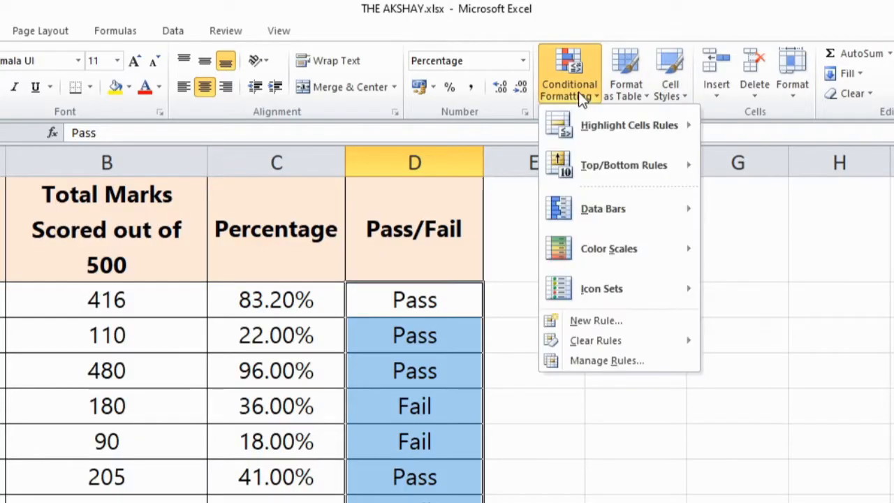
{"action": "mouse_move", "coordinate": [595, 122]}
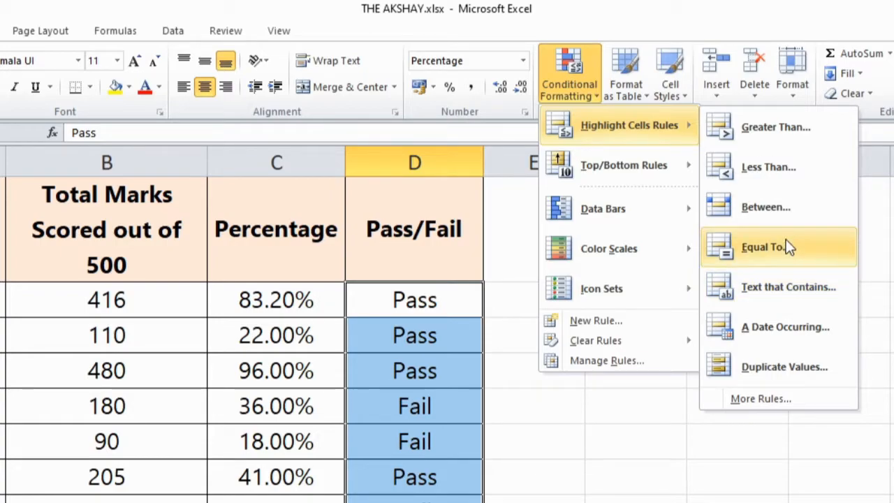
{"action": "left_click", "coordinate": [816, 294]}
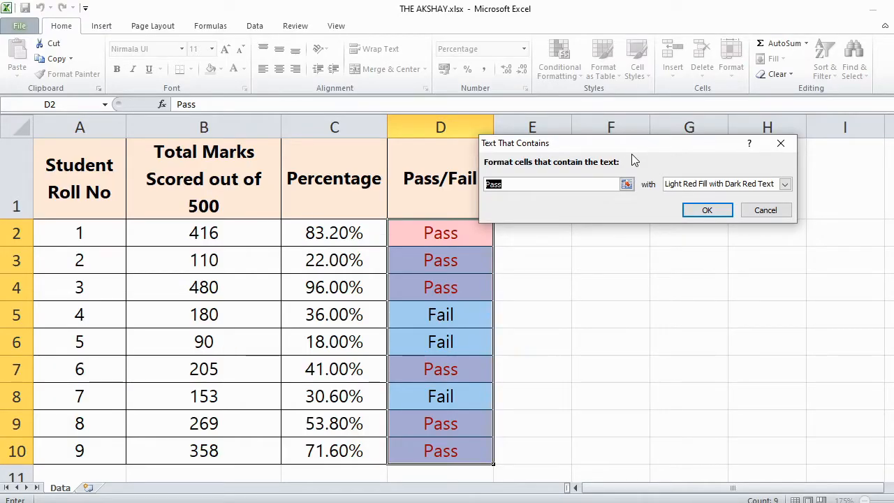
{"action": "type", "text": "Fail"}
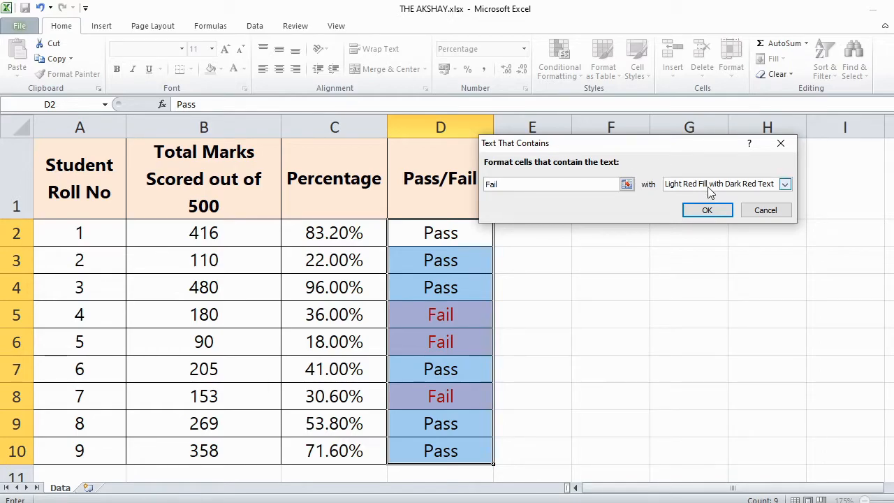
{"action": "left_click", "coordinate": [707, 209]}
{"action": "left_click", "coordinate": [542, 254]}
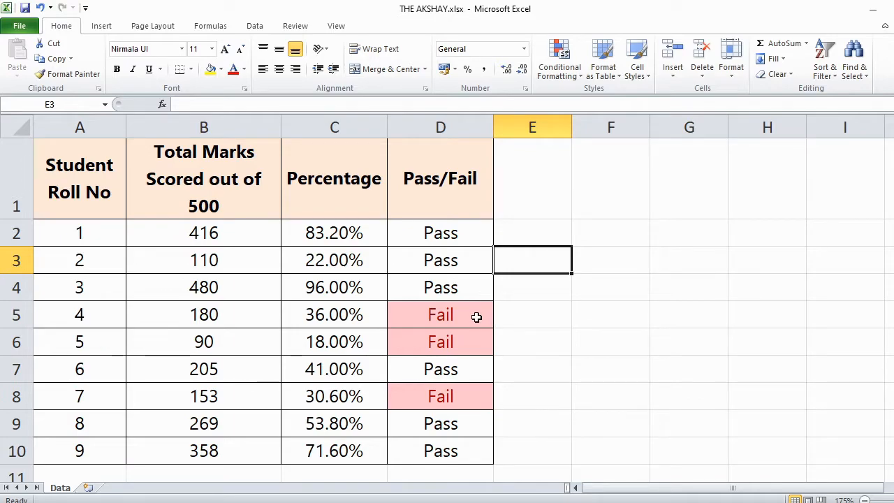
{"action": "left_click_drag", "start_coordinate": [471, 313], "coordinate": [473, 339]}
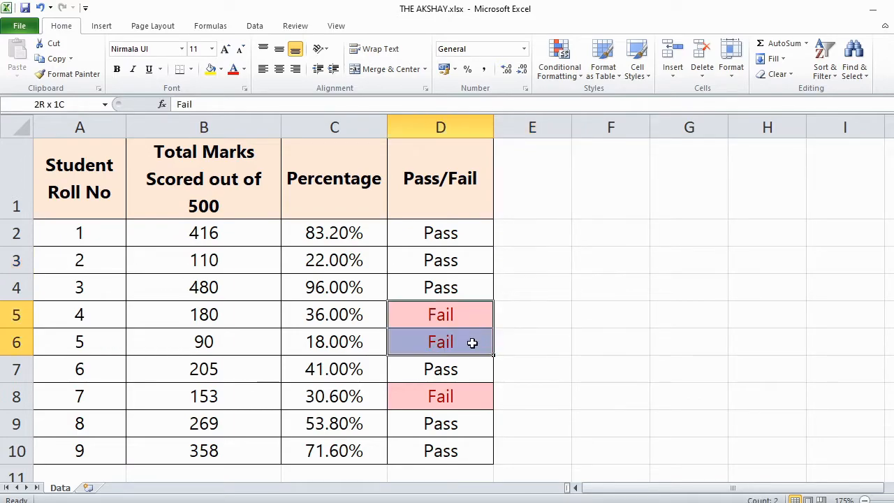
{"action": "left_click", "coordinate": [496, 316]}
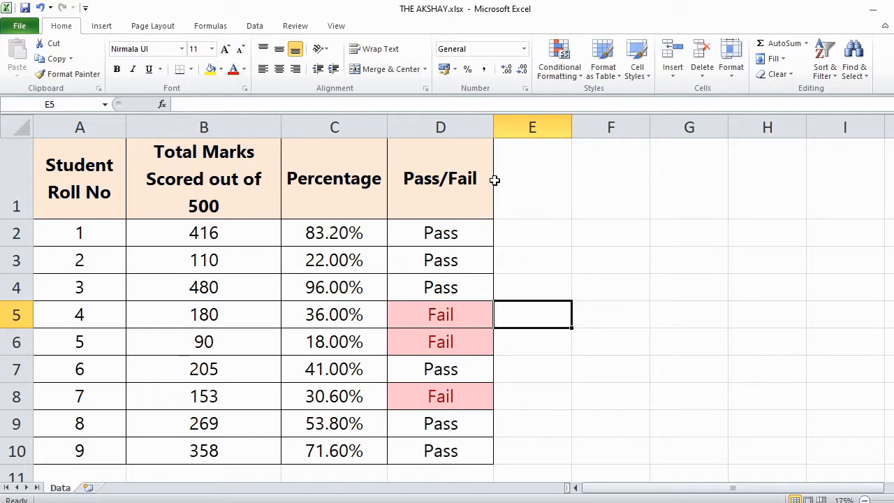
Sort the student table by the Pass/Fail column on cell color with light red on top, and review the failed students' rows
{"action": "left_click", "coordinate": [472, 284]}
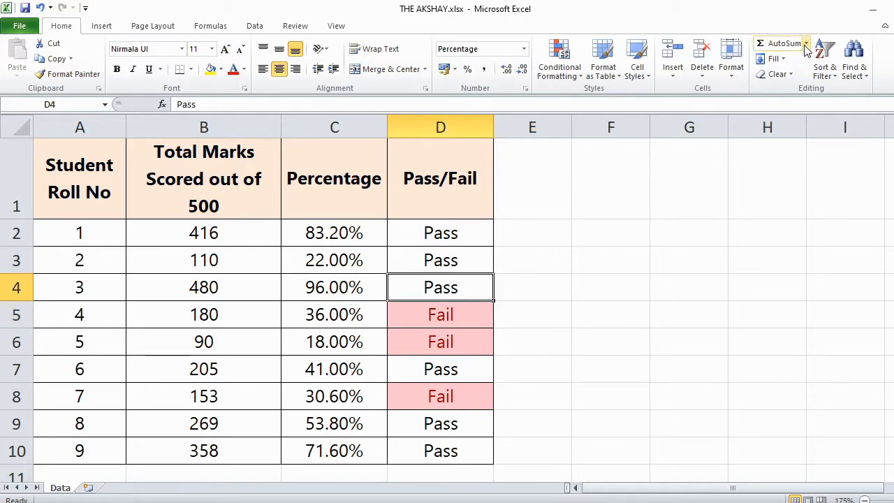
{"action": "left_click", "coordinate": [824, 67]}
{"action": "left_click", "coordinate": [837, 120]}
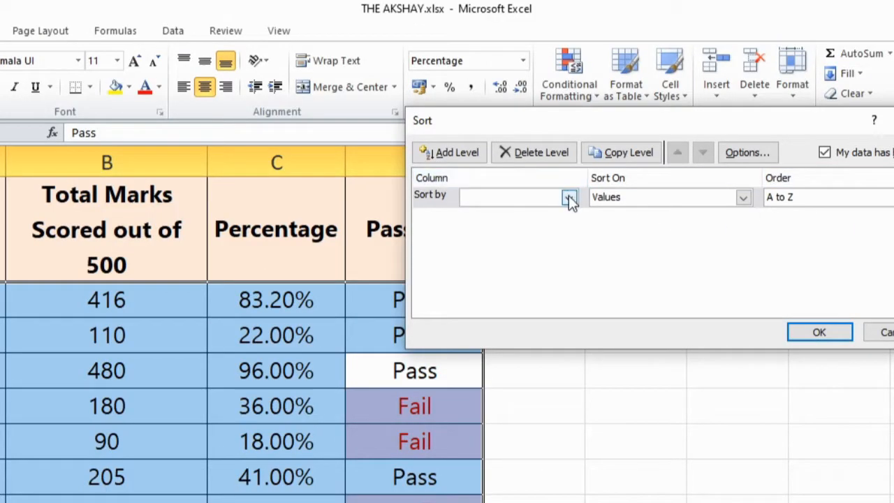
{"action": "left_click", "coordinate": [559, 154]}
{"action": "left_click", "coordinate": [530, 249]}
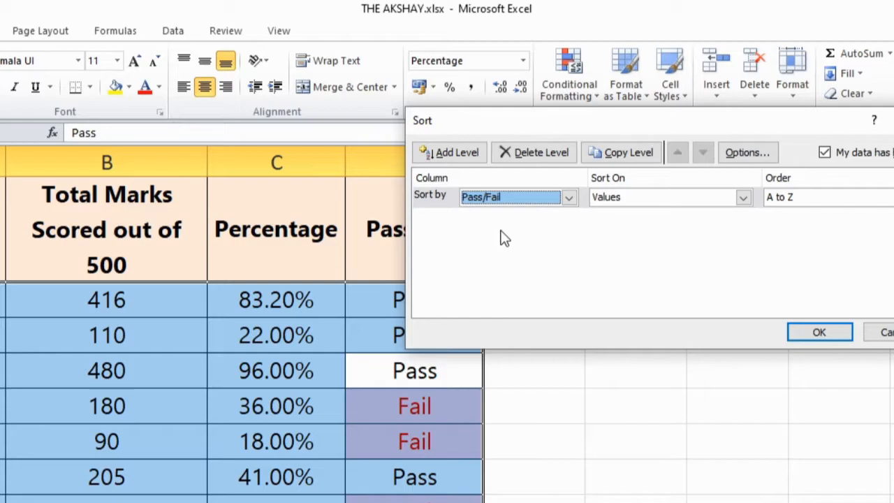
{"action": "left_click", "coordinate": [638, 198]}
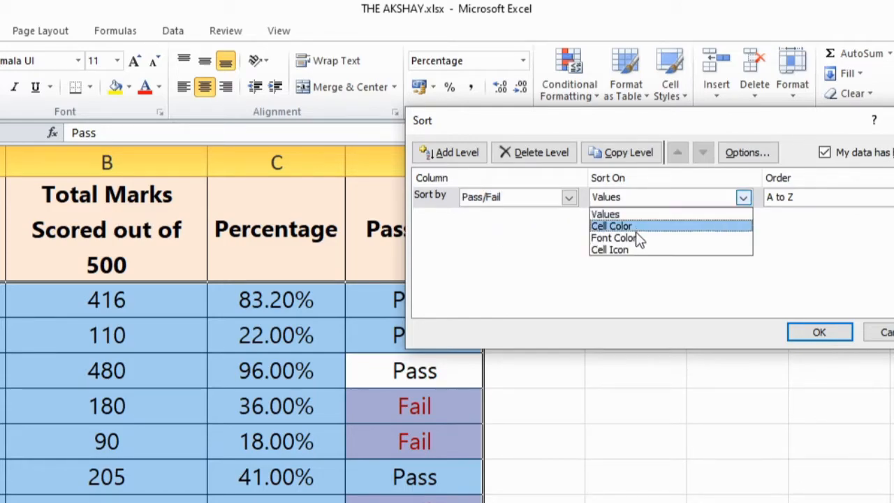
{"action": "left_click", "coordinate": [635, 229]}
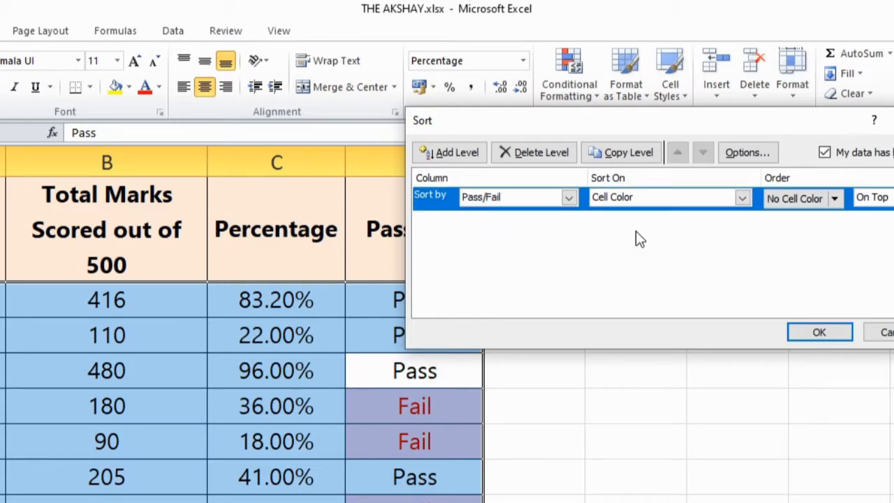
{"action": "left_click", "coordinate": [834, 199]}
{"action": "left_click", "coordinate": [788, 246]}
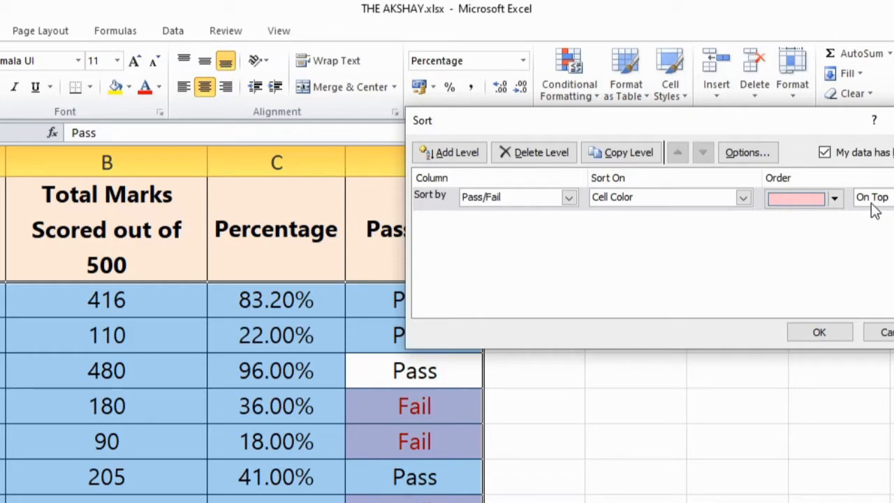
{"action": "left_click", "coordinate": [818, 331]}
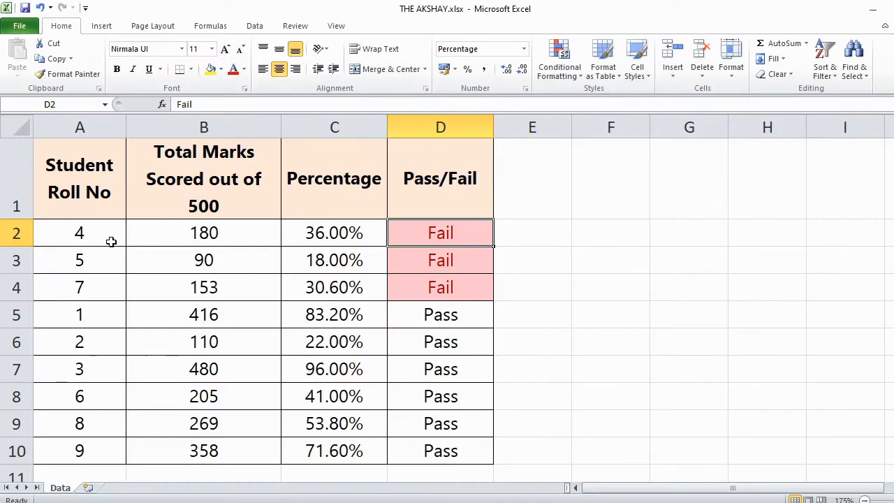
{"action": "left_click", "coordinate": [90, 235]}
{"action": "left_click_drag", "start_coordinate": [91, 236], "coordinate": [448, 293]}
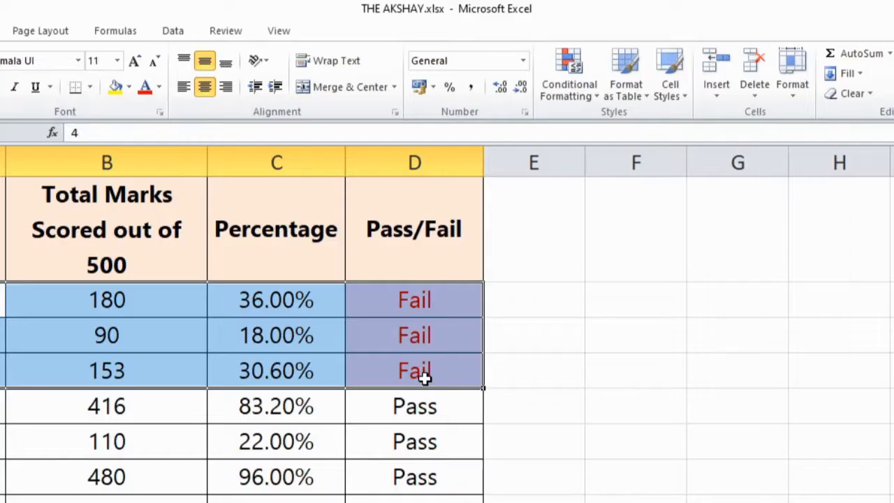
Add filters to the header row and view the sort-by-color options for the Pass/Fail column
{"action": "left_click", "coordinate": [454, 229]}
{"action": "left_click", "coordinate": [457, 185]}
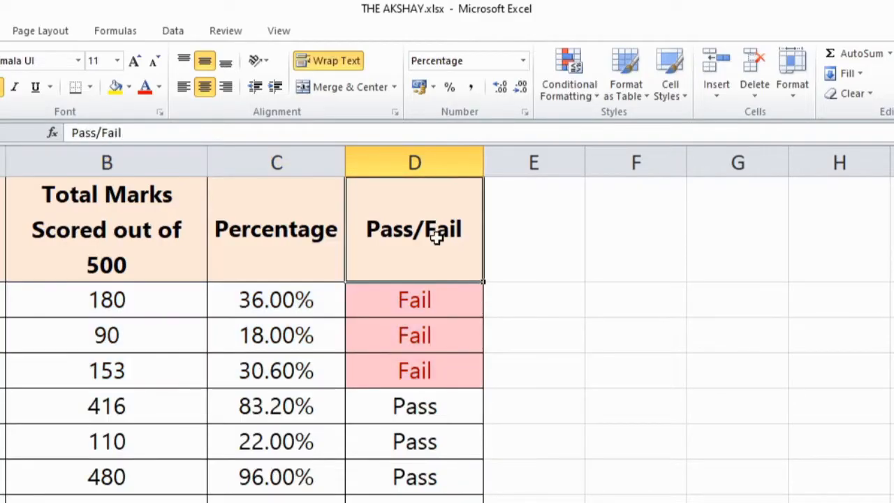
{"action": "key", "text": "ctrl+shift+l"}
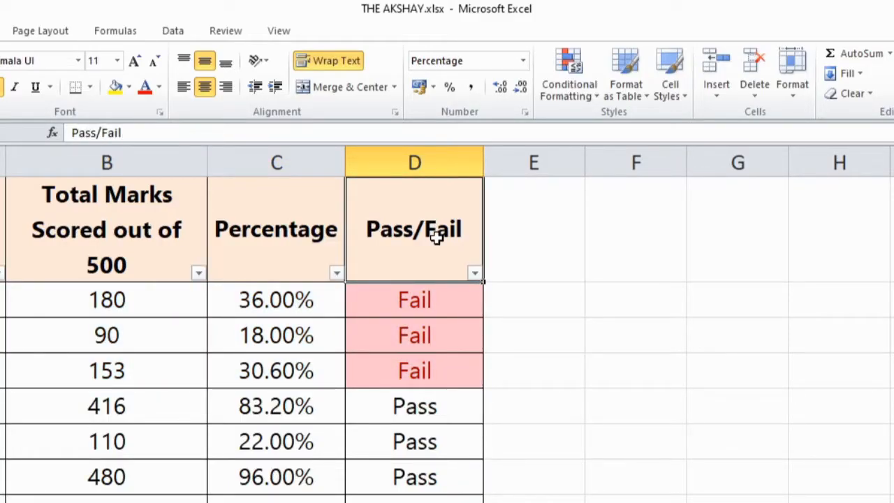
{"action": "left_click", "coordinate": [474, 274]}
{"action": "mouse_move", "coordinate": [439, 333]}
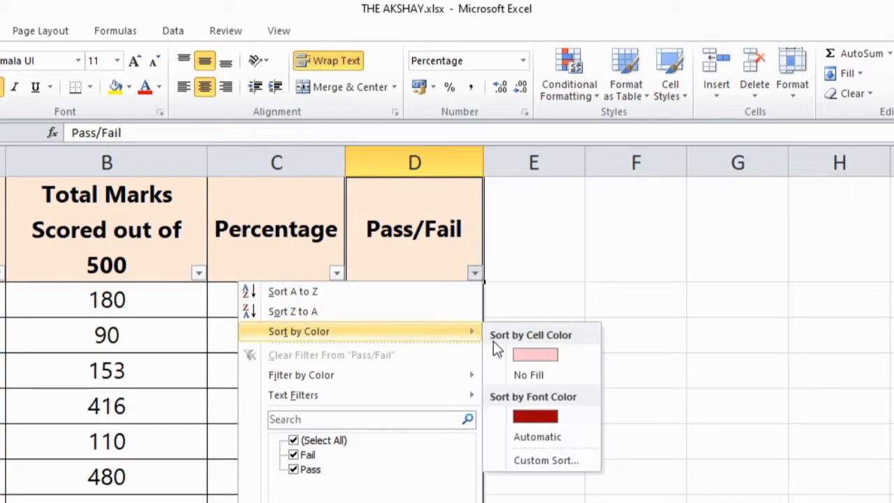
{"action": "left_click", "coordinate": [554, 228]}
Undo the header filters and the cell color sort, and deselect the table
{"action": "key", "text": "ctrl+z"}
{"action": "key", "text": "ctrl+z"}
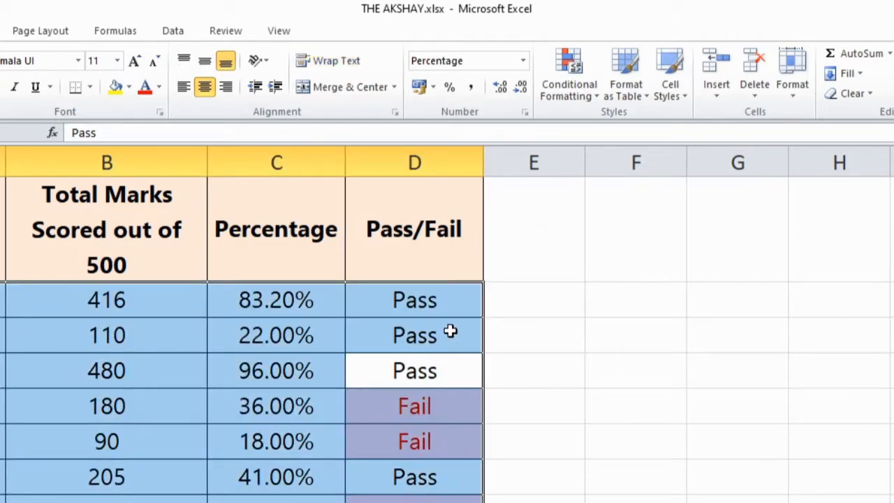
{"action": "left_click", "coordinate": [450, 335]}
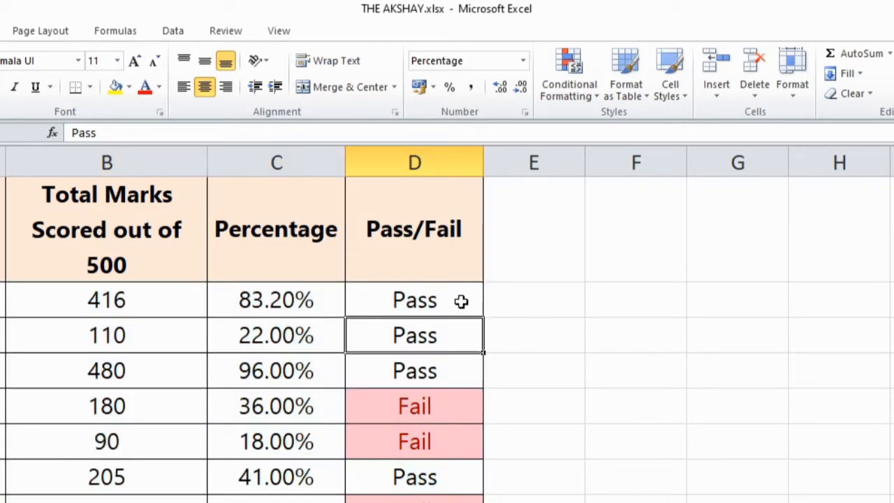
Highlight the top 3 items in the percentage cells C2:C10 with Yellow Fill with Dark Yellow Text
{"action": "left_click", "coordinate": [301, 297]}
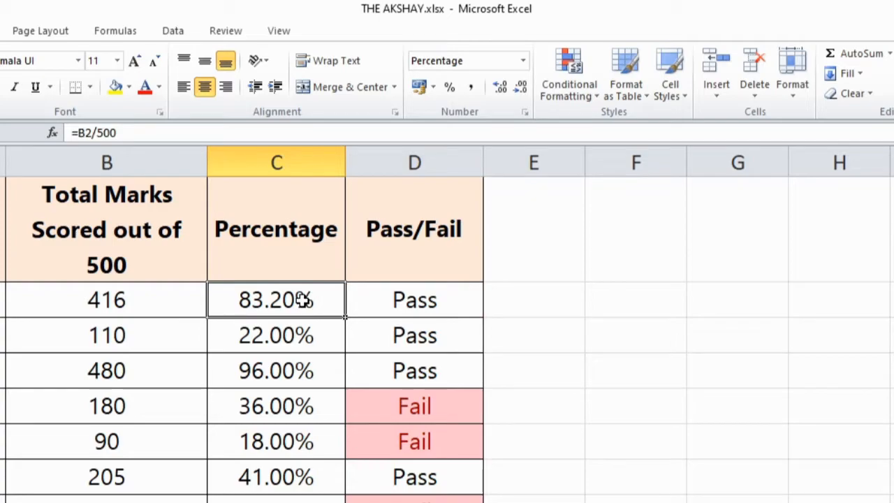
{"action": "left_click_drag", "start_coordinate": [302, 298], "coordinate": [300, 499]}
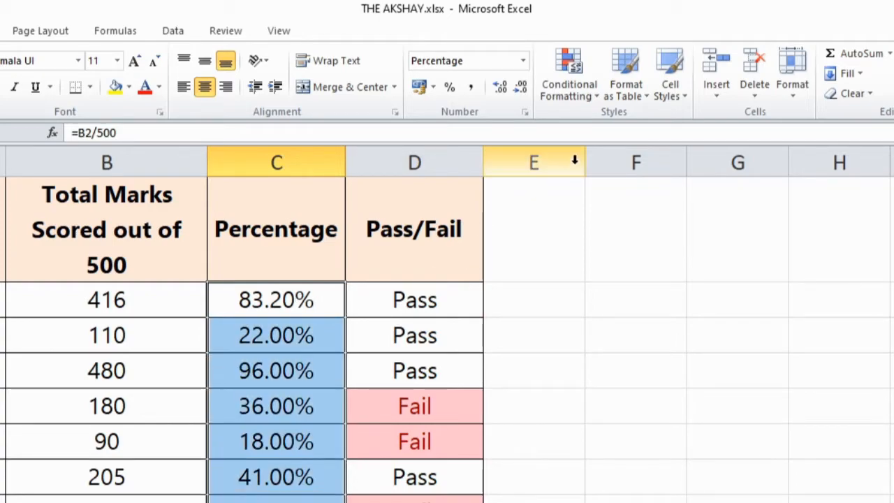
{"action": "left_click", "coordinate": [584, 100]}
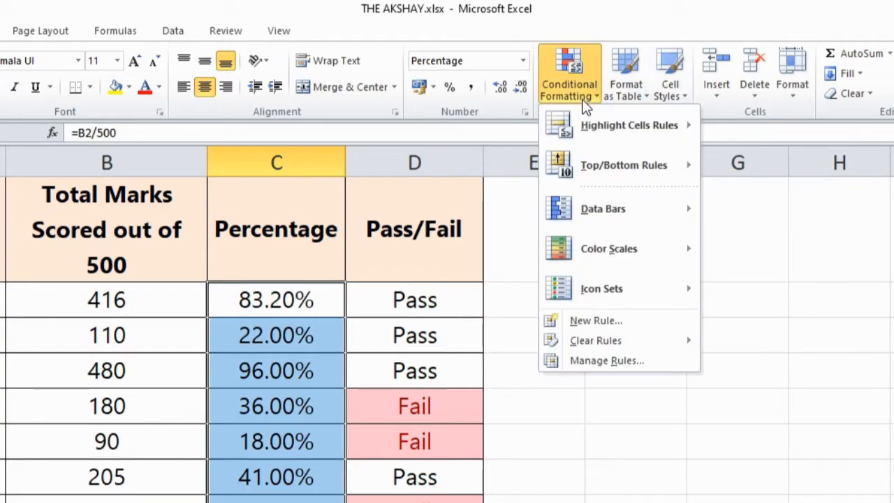
{"action": "mouse_move", "coordinate": [597, 172]}
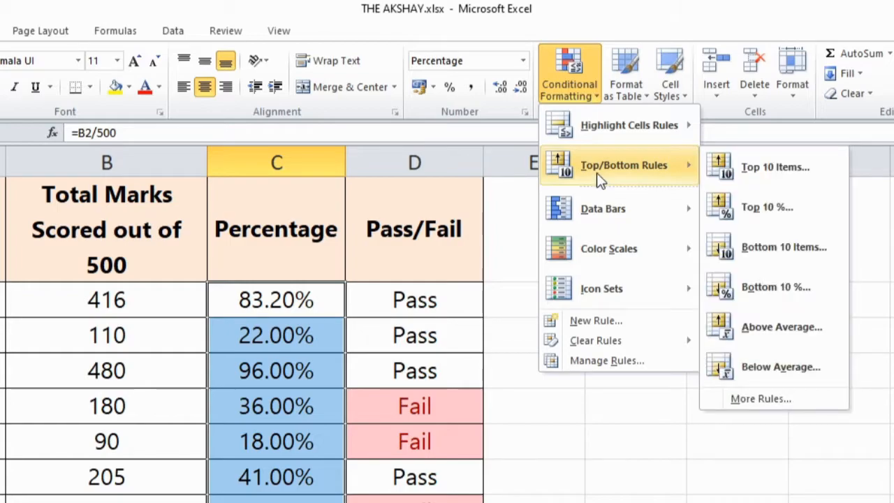
{"action": "left_click", "coordinate": [798, 175]}
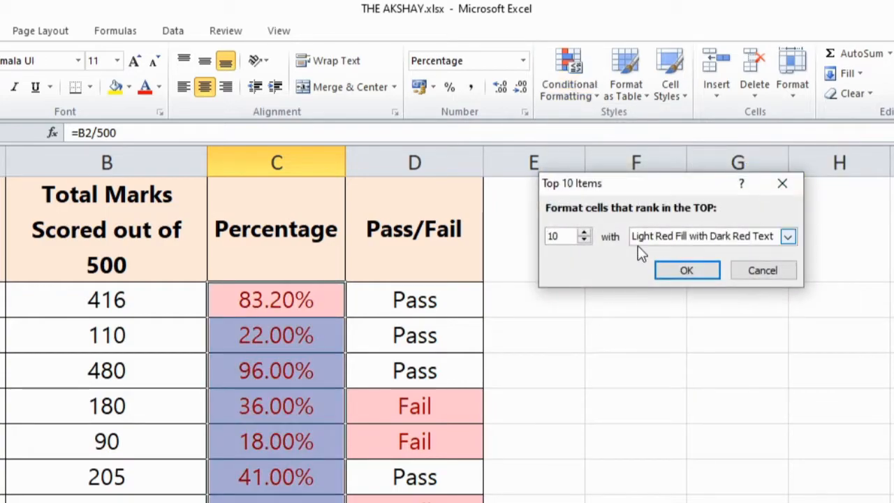
{"action": "left_click", "coordinate": [586, 238]}
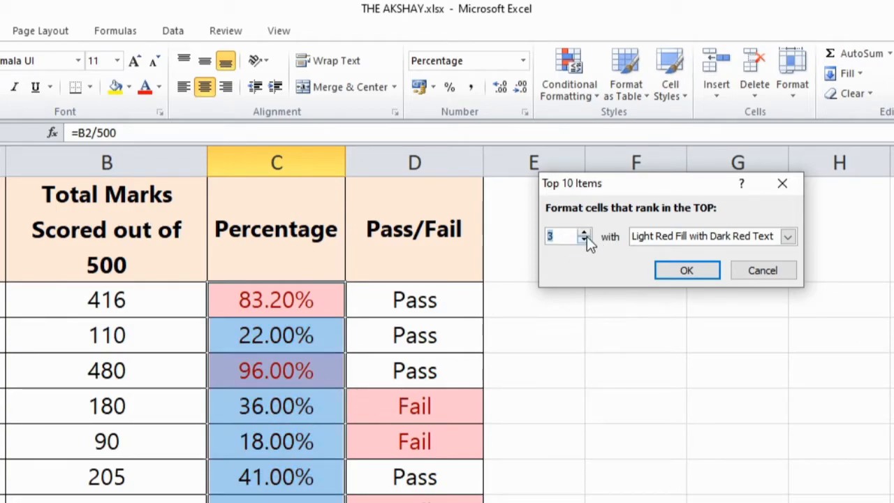
{"action": "left_click", "coordinate": [713, 236]}
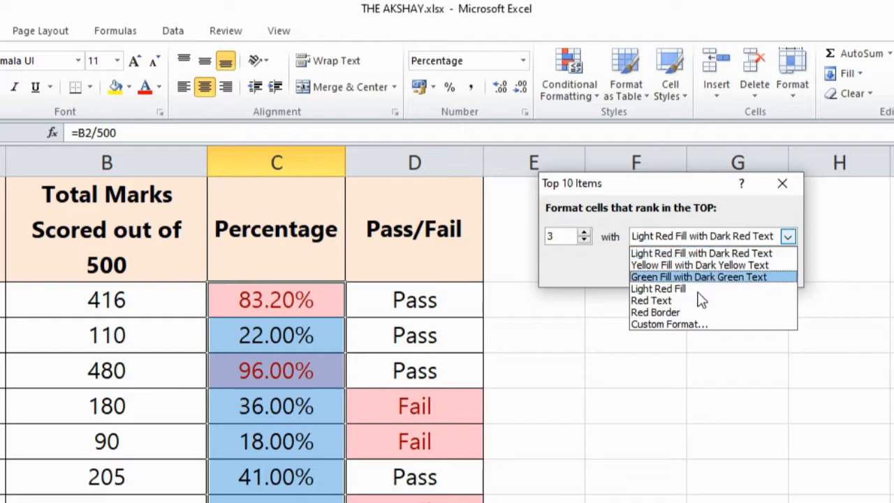
{"action": "left_click", "coordinate": [699, 267]}
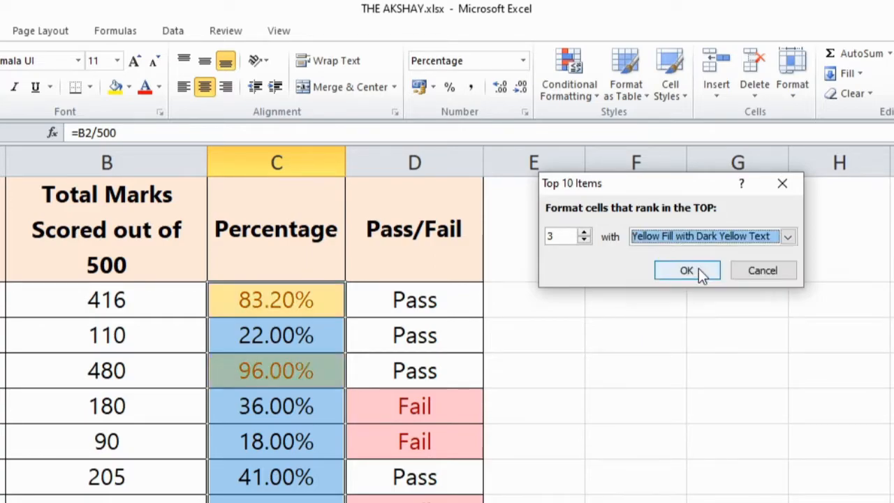
{"action": "left_click", "coordinate": [670, 272]}
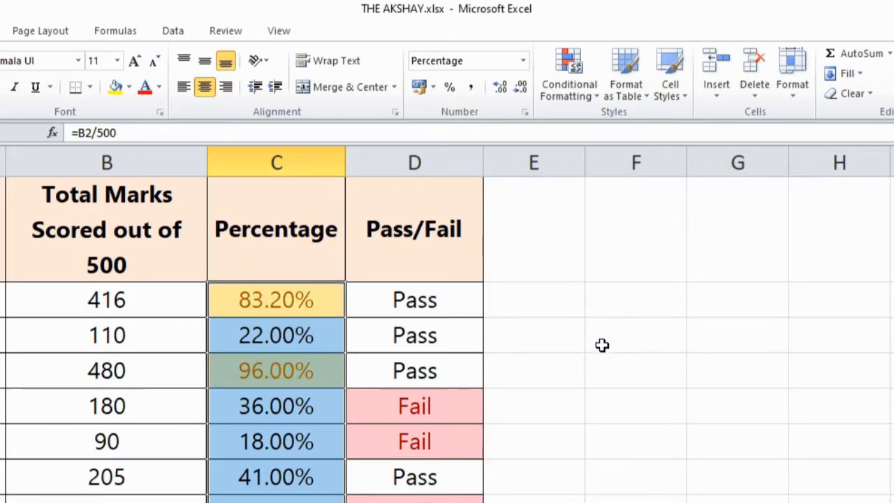
{"action": "left_click", "coordinate": [341, 334]}
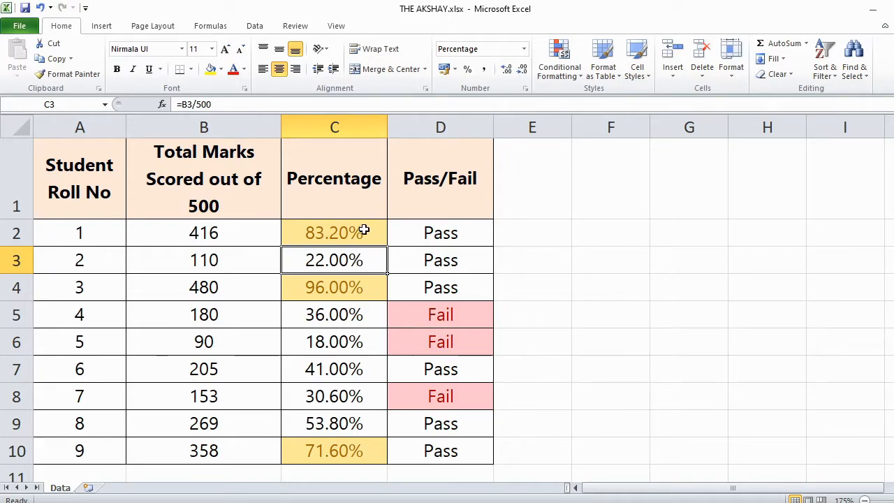
Highlight the top 50% of the percentage cells C2:C10 with Light Red Fill with Dark Red Text
{"action": "left_click_drag", "start_coordinate": [362, 232], "coordinate": [365, 444]}
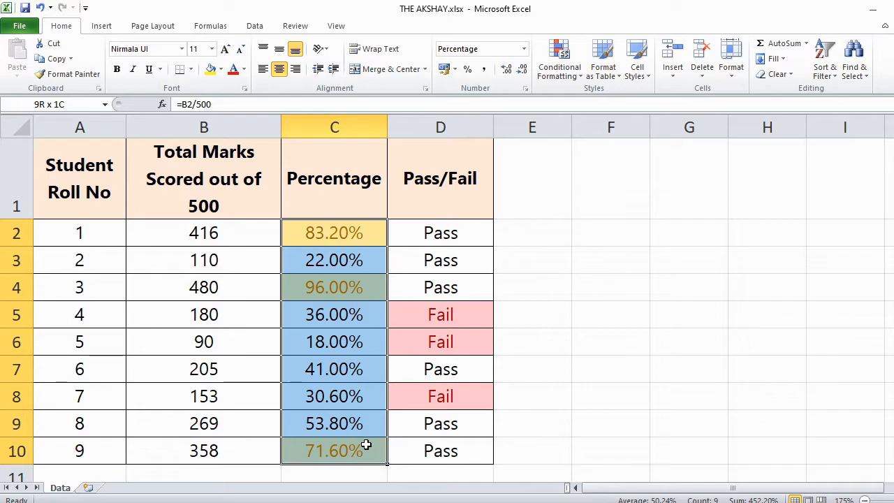
{"action": "left_click", "coordinate": [571, 75]}
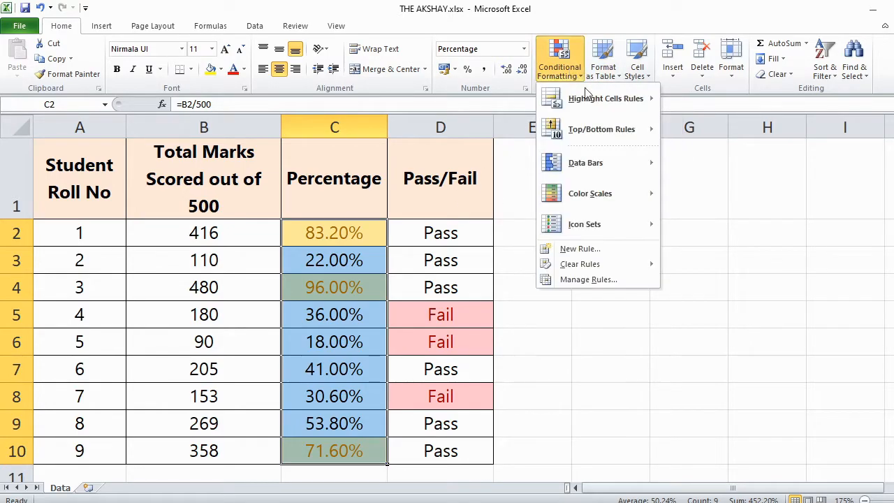
{"action": "mouse_move", "coordinate": [599, 132]}
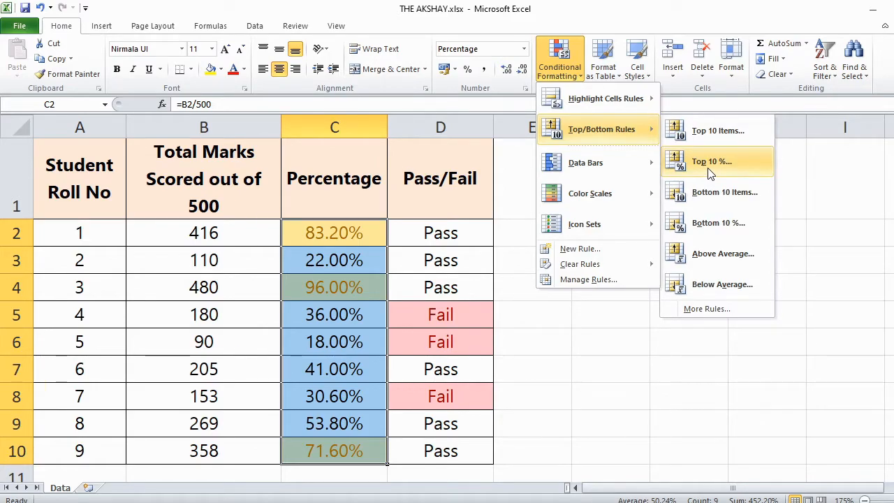
{"action": "left_click", "coordinate": [709, 172]}
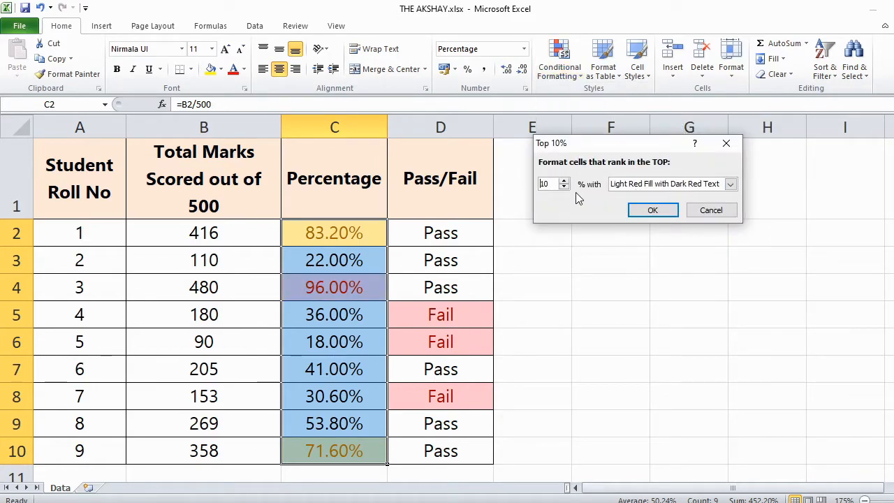
{"action": "left_click", "coordinate": [647, 185]}
{"action": "left_click", "coordinate": [628, 198]}
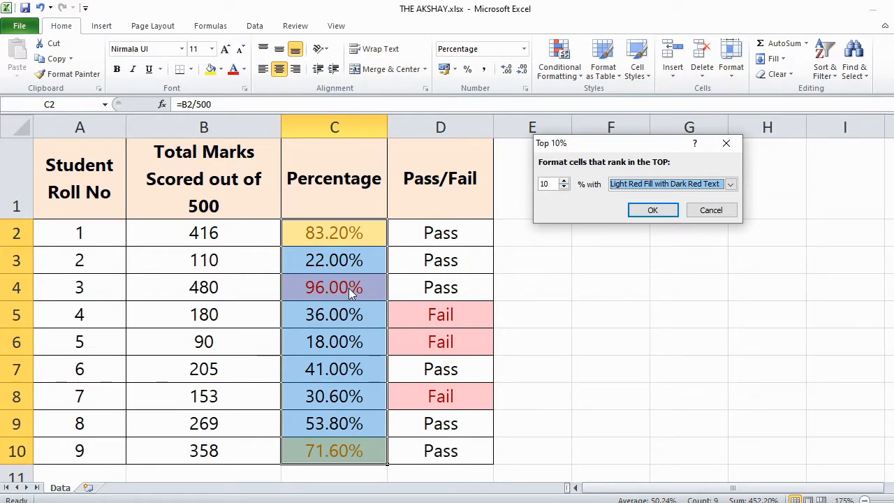
{"action": "double_click", "coordinate": [557, 183]}
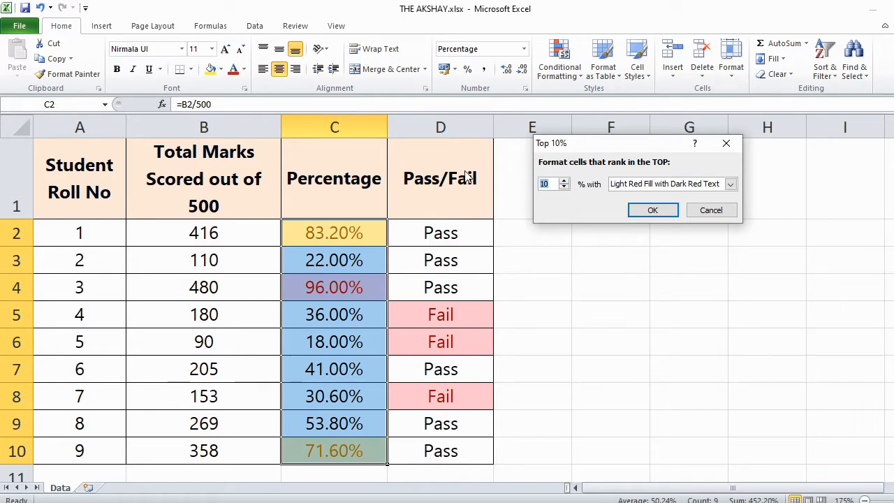
{"action": "type", "text": "50"}
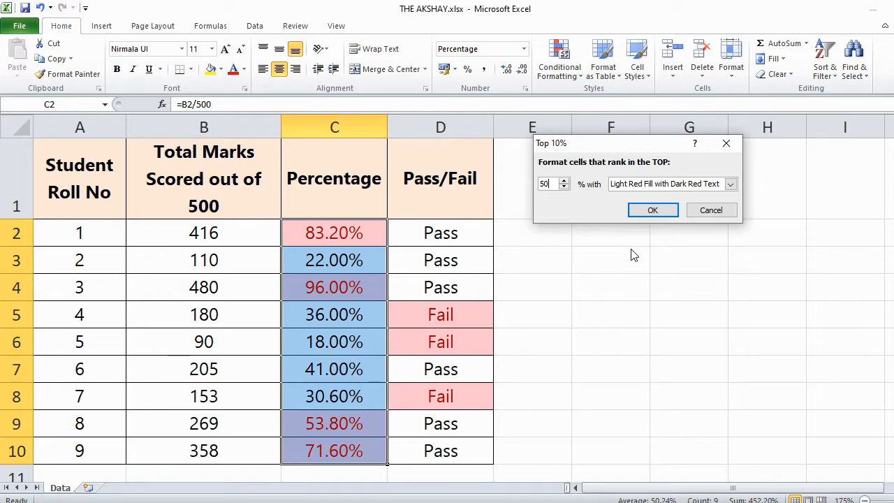
{"action": "left_click", "coordinate": [646, 213]}
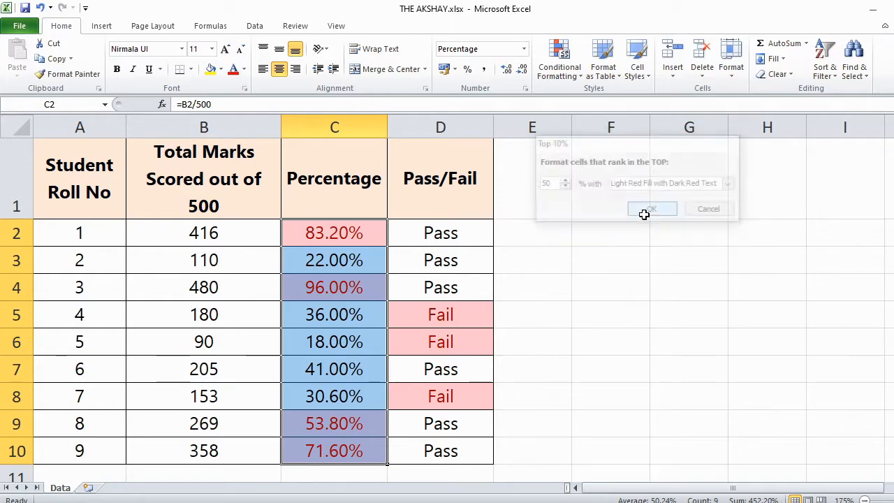
{"action": "left_click", "coordinate": [371, 308]}
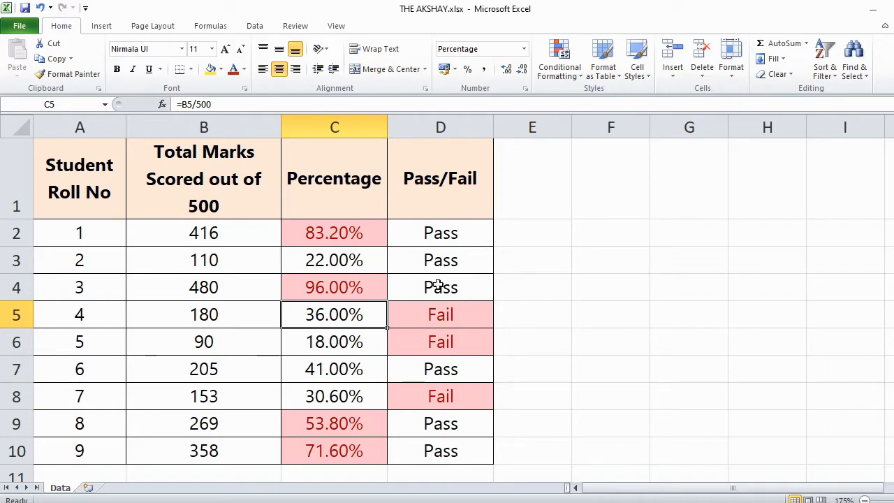
{"action": "left_click", "coordinate": [372, 241]}
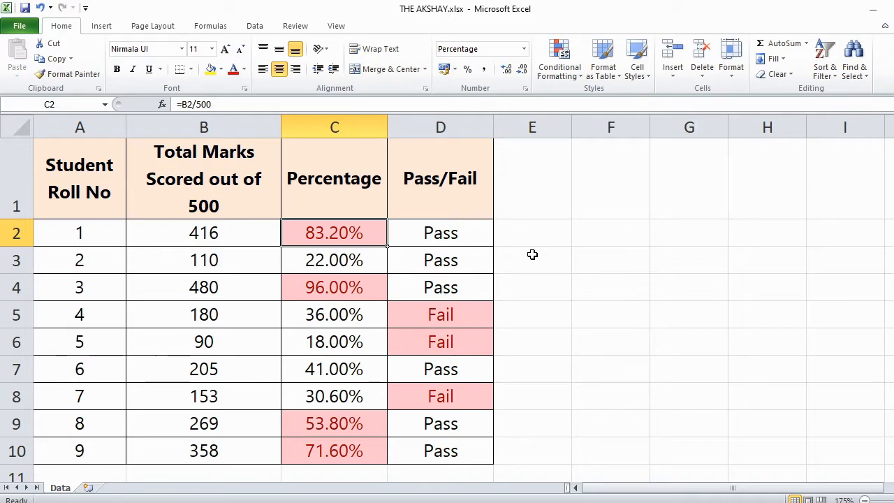
Clear all conditional formatting rules from the percentage cells C2:C10
{"action": "left_click_drag", "start_coordinate": [365, 231], "coordinate": [351, 454]}
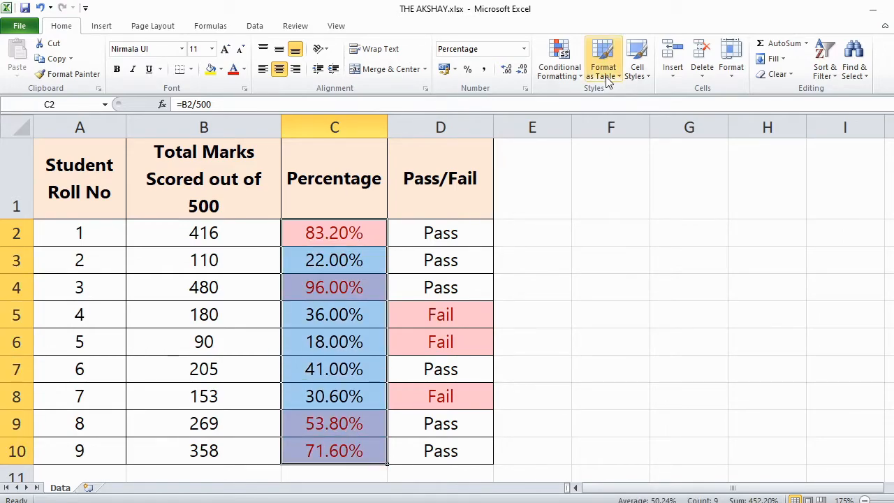
{"action": "left_click", "coordinate": [567, 75]}
{"action": "mouse_move", "coordinate": [613, 271]}
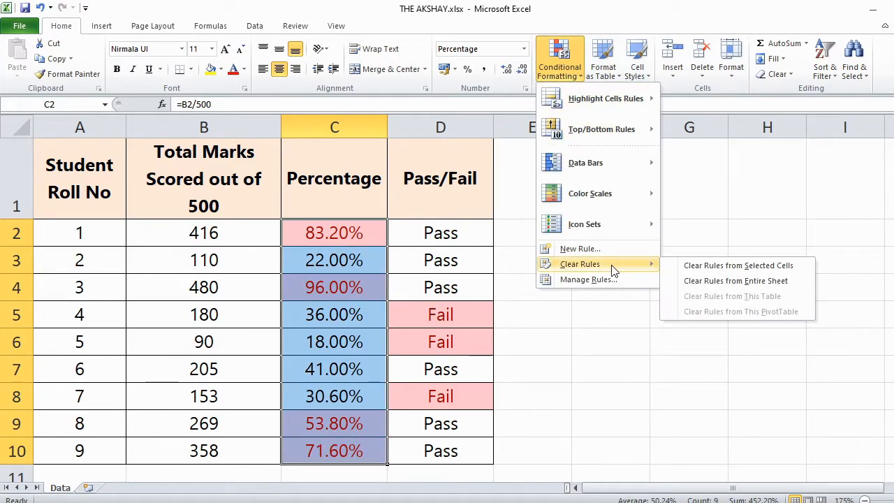
{"action": "left_click", "coordinate": [698, 266]}
Highlight the above-average values in the percentage cells C2:C10 with Green Fill with Dark Green Text
{"action": "left_click", "coordinate": [569, 77]}
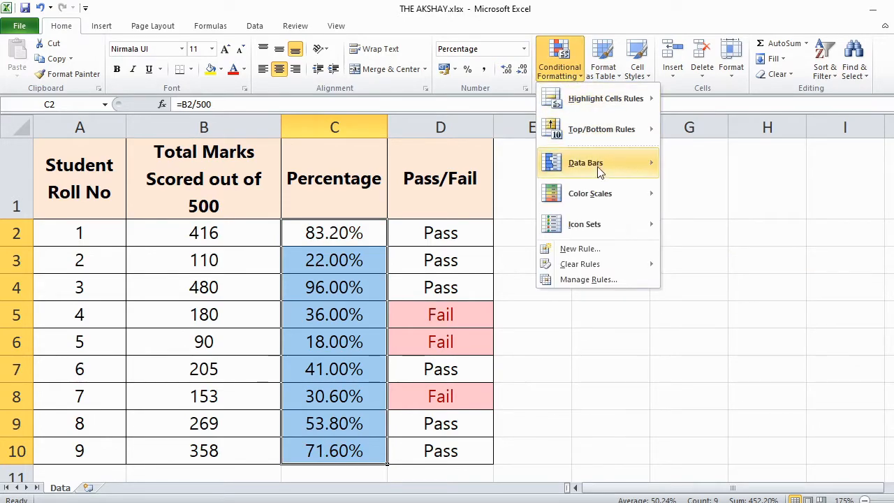
{"action": "mouse_move", "coordinate": [602, 134]}
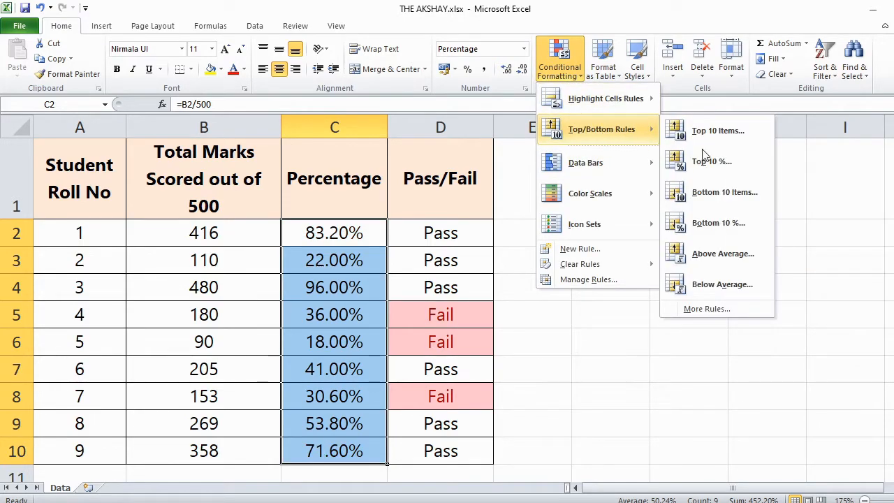
{"action": "left_click", "coordinate": [719, 255]}
{"action": "left_click", "coordinate": [683, 185]}
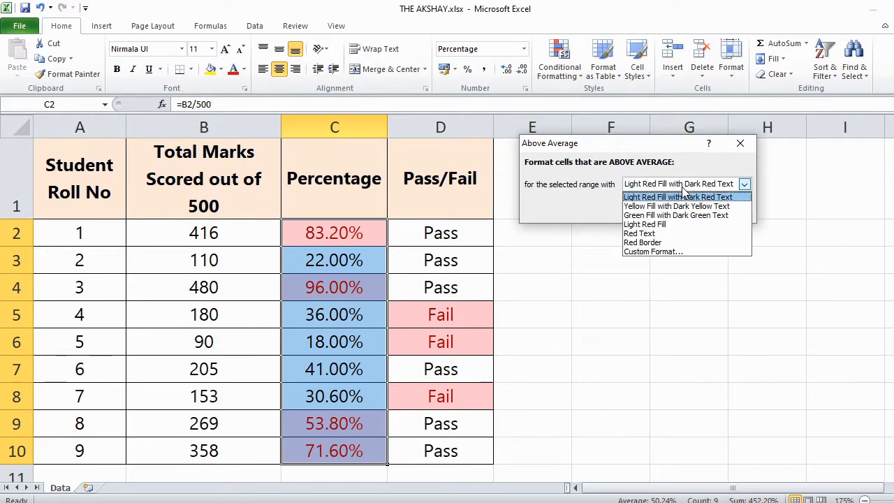
{"action": "left_click", "coordinate": [676, 215]}
{"action": "left_click", "coordinate": [623, 211]}
{"action": "left_click", "coordinate": [321, 329]}
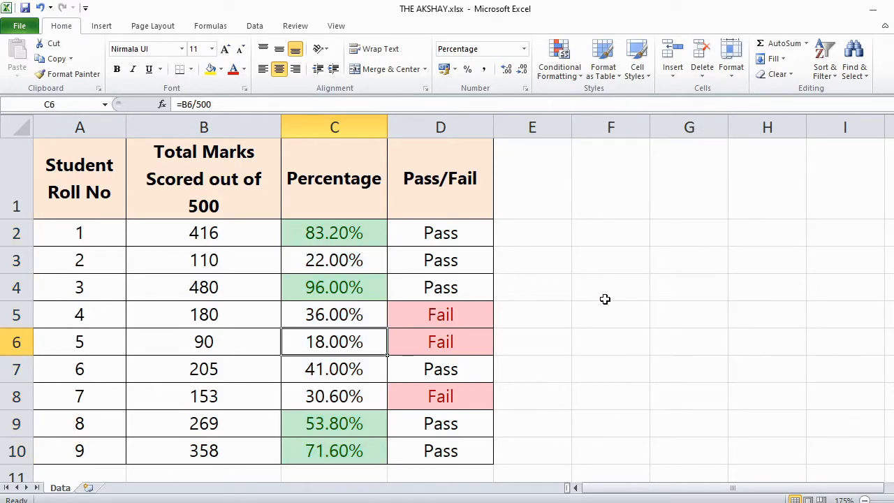
Clear the above-average highlighting rule from the percentage cells C2:C10
{"action": "left_click_drag", "start_coordinate": [331, 451], "coordinate": [331, 236]}
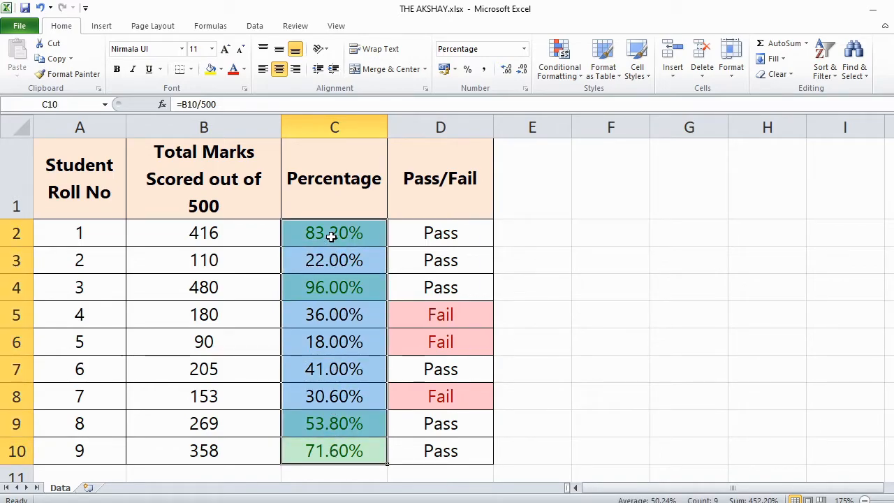
{"action": "key", "text": "Return"}
{"action": "left_click", "coordinate": [558, 72]}
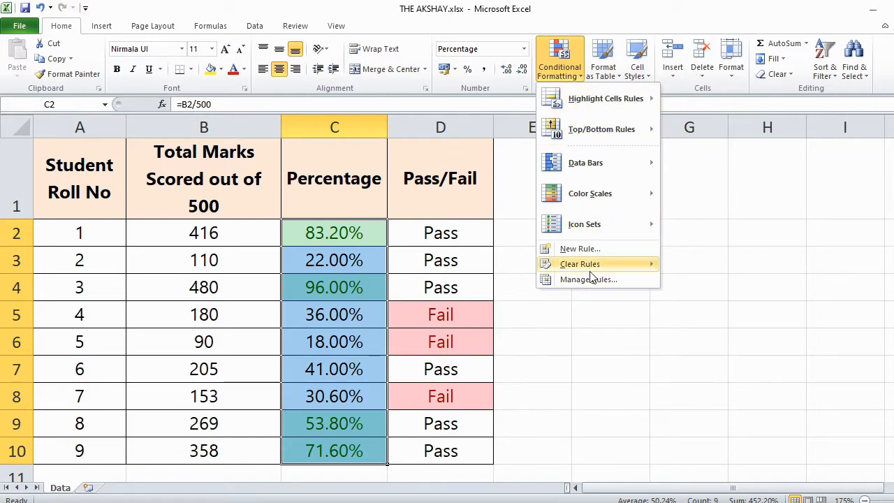
{"action": "mouse_move", "coordinate": [592, 269]}
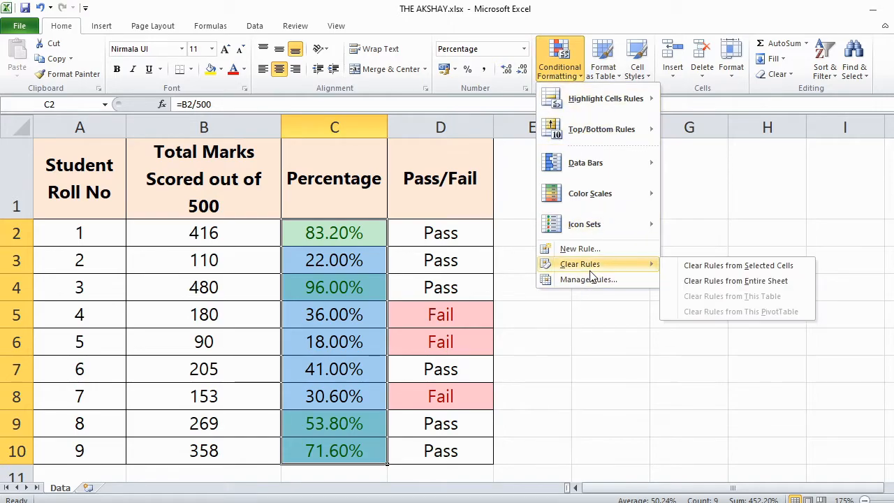
{"action": "left_click", "coordinate": [715, 270]}
Preview data bars on the percentage cells C2:C10, and apply the green-yellow-red color scale to them
{"action": "left_click", "coordinate": [558, 66]}
{"action": "mouse_move", "coordinate": [580, 162]}
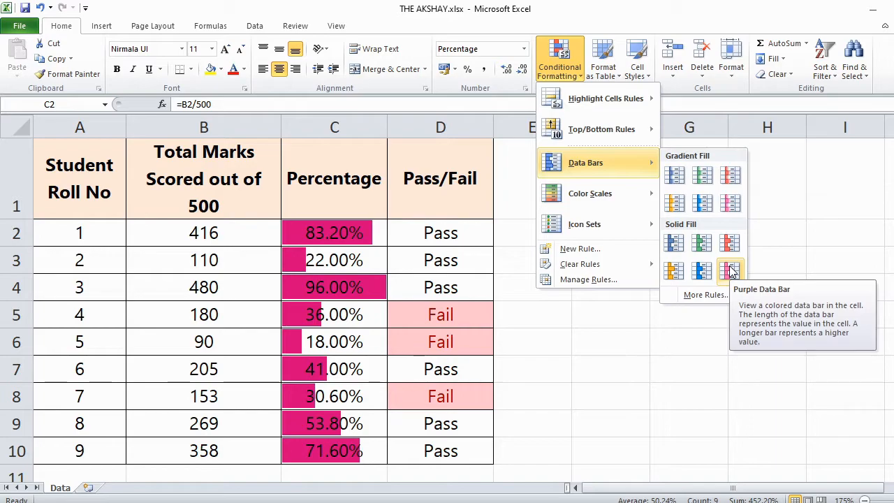
{"action": "mouse_move", "coordinate": [630, 195]}
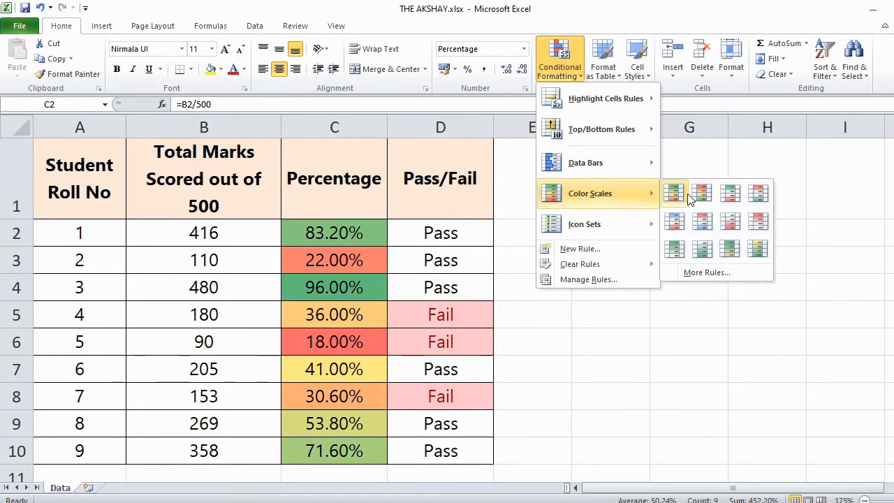
{"action": "left_click", "coordinate": [688, 199]}
{"action": "left_click", "coordinate": [352, 283]}
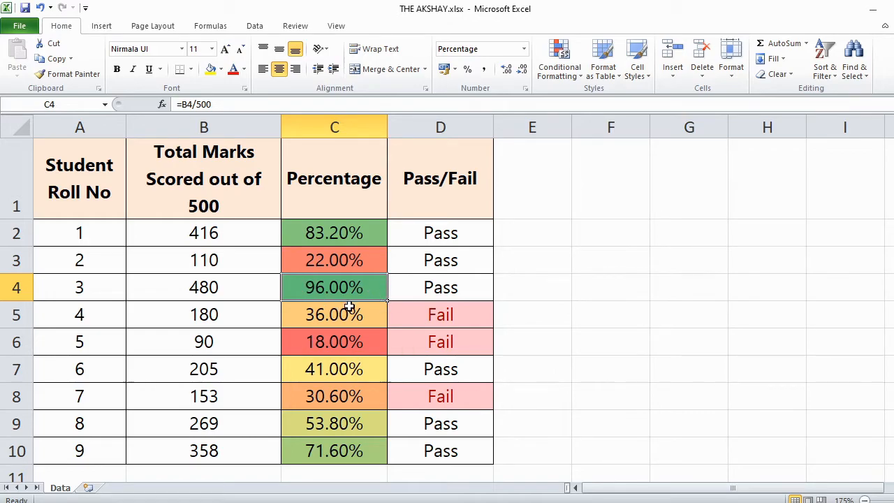
{"action": "left_click", "coordinate": [340, 349]}
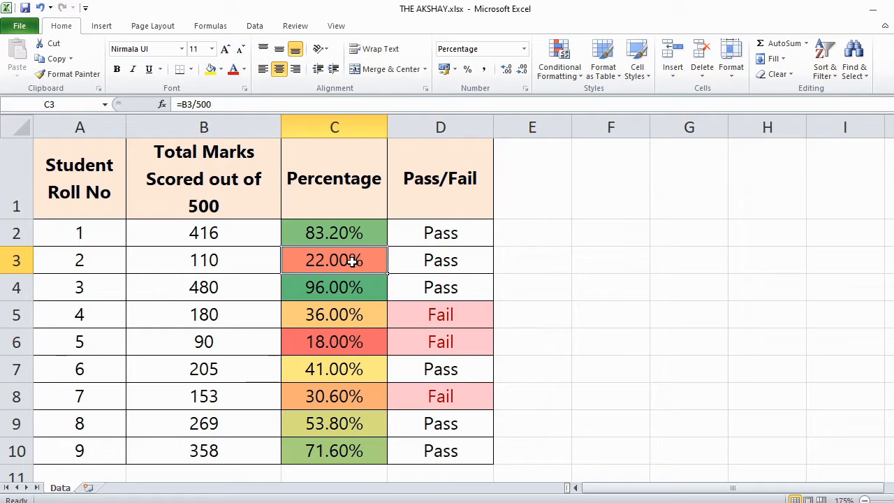
Add the uncircled check mark, exclamation mark and cross indicator icon set to the percentage cells C2:C10
{"action": "left_click_drag", "start_coordinate": [351, 229], "coordinate": [335, 444]}
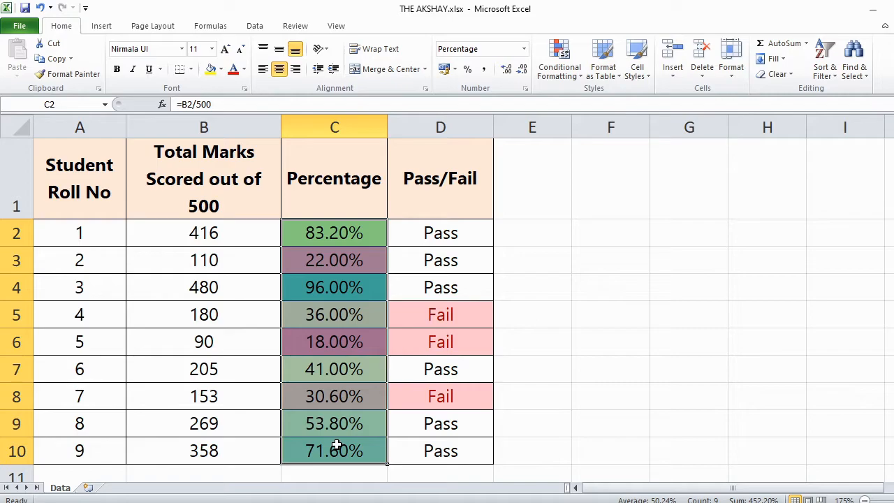
{"action": "left_click", "coordinate": [577, 77]}
{"action": "mouse_move", "coordinate": [609, 197]}
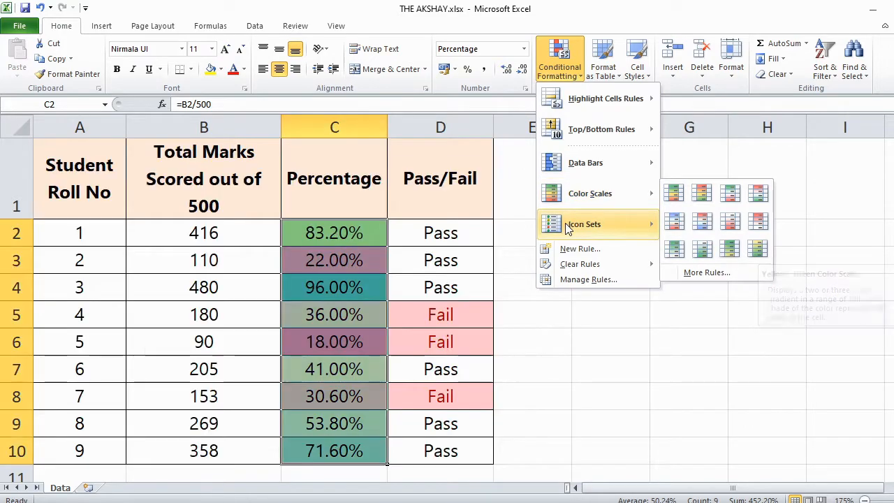
{"action": "mouse_move", "coordinate": [587, 224]}
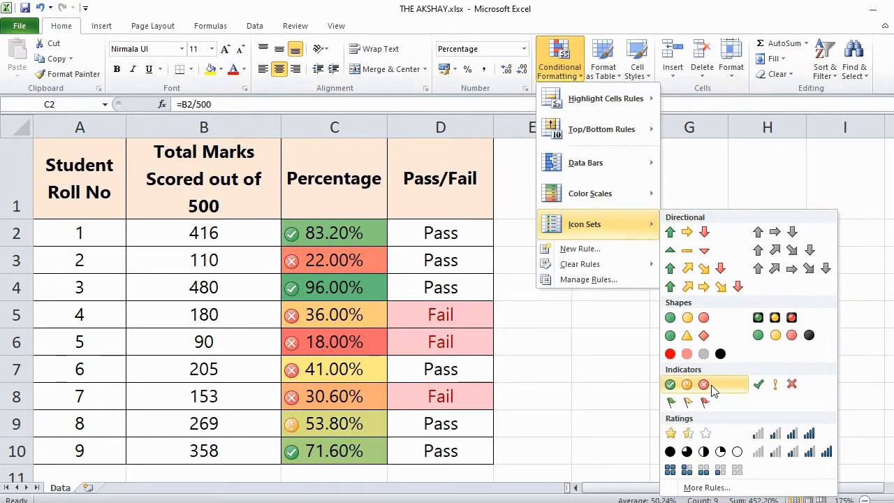
{"action": "left_click", "coordinate": [793, 386]}
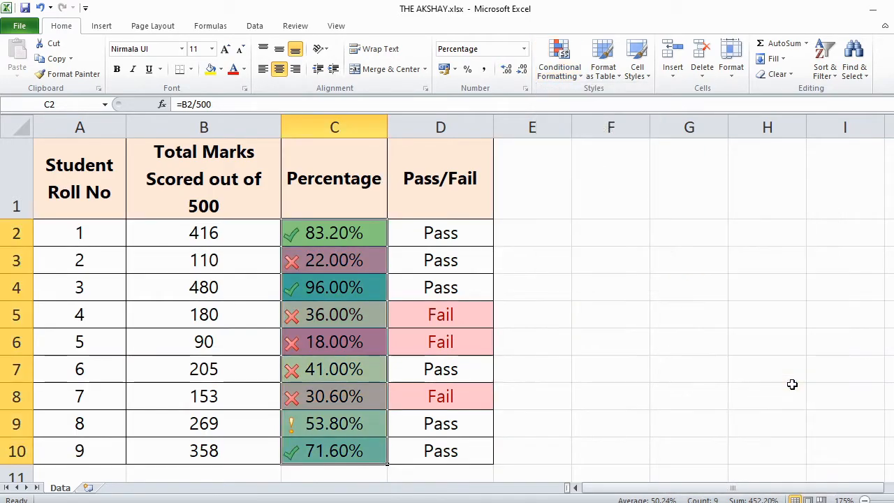
{"action": "left_click", "coordinate": [415, 234]}
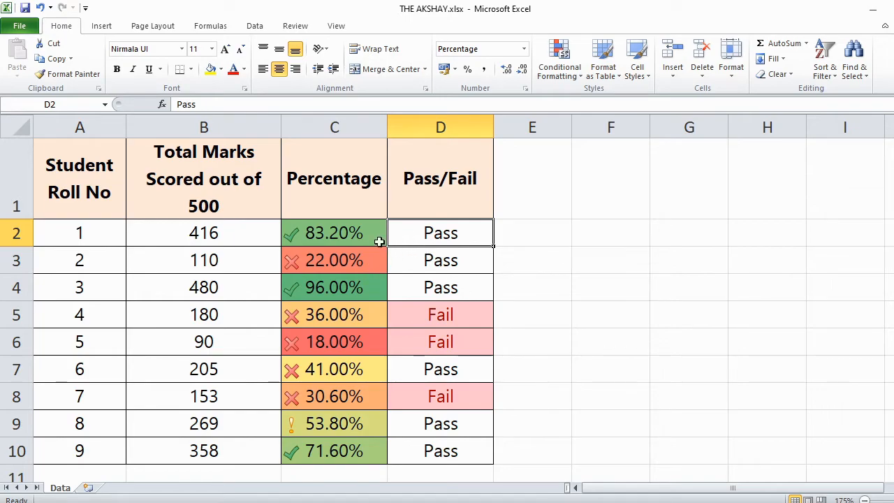
Delete the Graded Color Scale rule from the percentage cells C2:C10 in the Conditional Formatting Rules Manager and apply the change
{"action": "left_click_drag", "start_coordinate": [362, 233], "coordinate": [345, 454]}
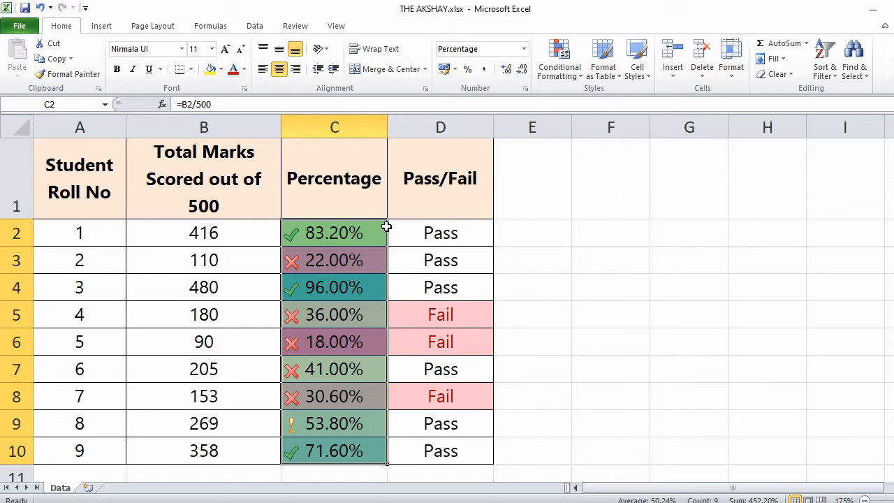
{"action": "left_click", "coordinate": [565, 74]}
{"action": "mouse_move", "coordinate": [609, 266]}
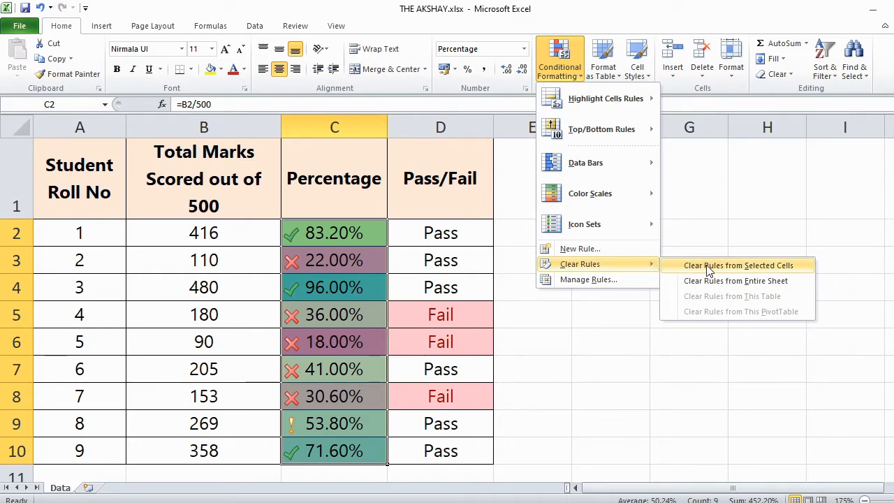
{"action": "left_click", "coordinate": [598, 279]}
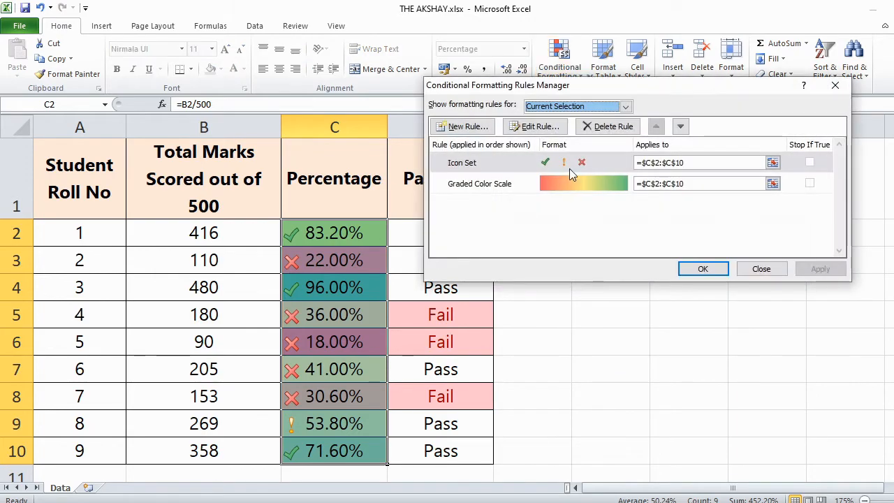
{"action": "left_click", "coordinate": [481, 189]}
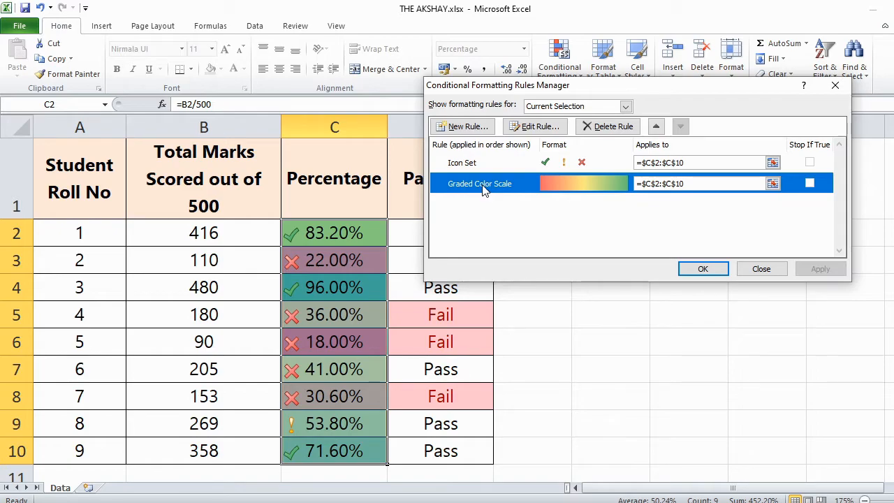
{"action": "left_click", "coordinate": [612, 129]}
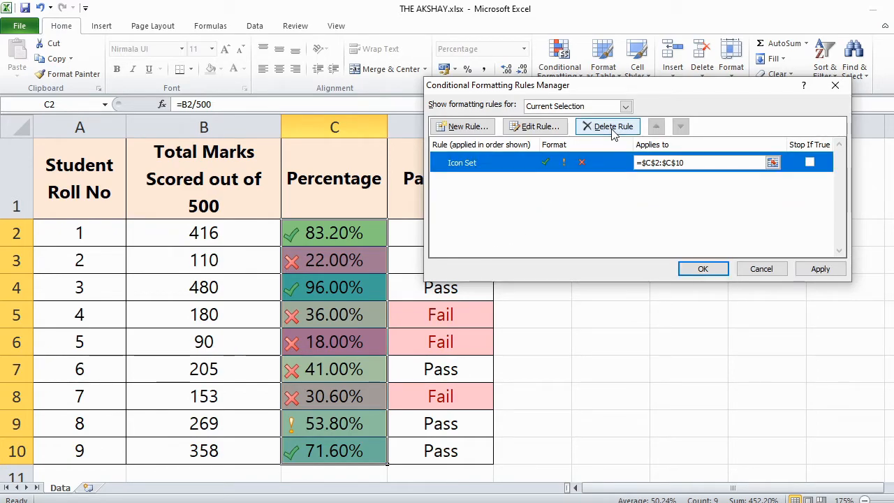
{"action": "left_click", "coordinate": [821, 271]}
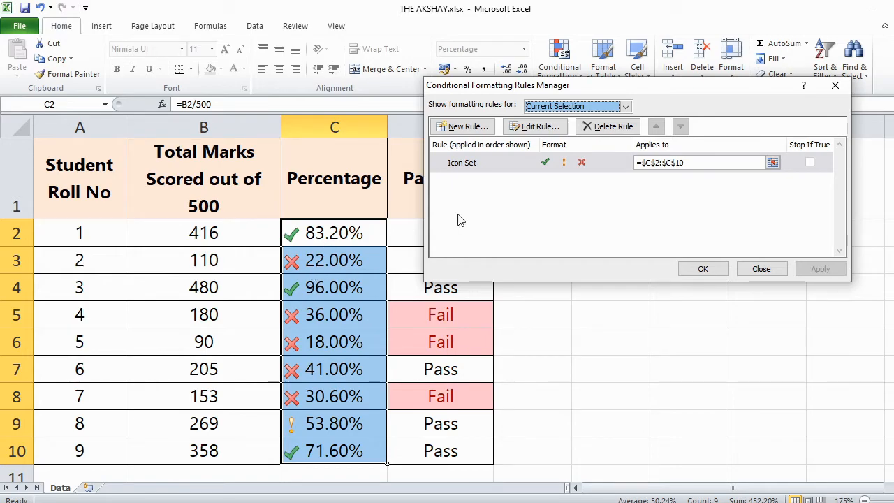
Edit the Icon Set rule for C2:C10 so the green check mark shows for values >= 60 percent
{"action": "left_click", "coordinate": [505, 166]}
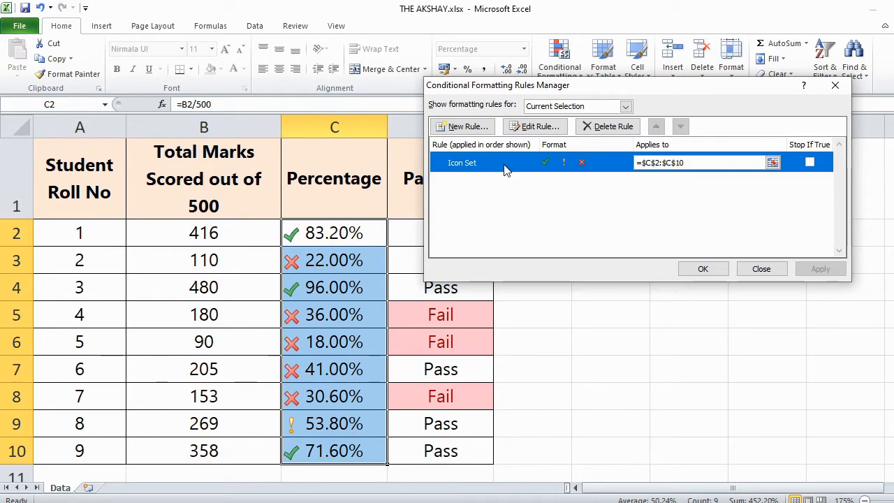
{"action": "left_click", "coordinate": [538, 127]}
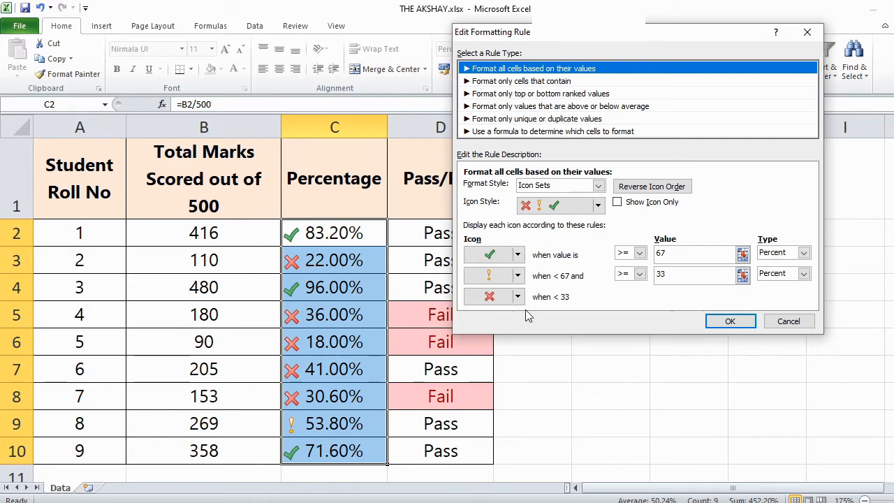
{"action": "left_click", "coordinate": [673, 276]}
{"action": "left_click_drag", "start_coordinate": [671, 276], "coordinate": [611, 268]}
{"action": "left_click_drag", "start_coordinate": [670, 254], "coordinate": [629, 253]}
{"action": "type", "text": "6"}
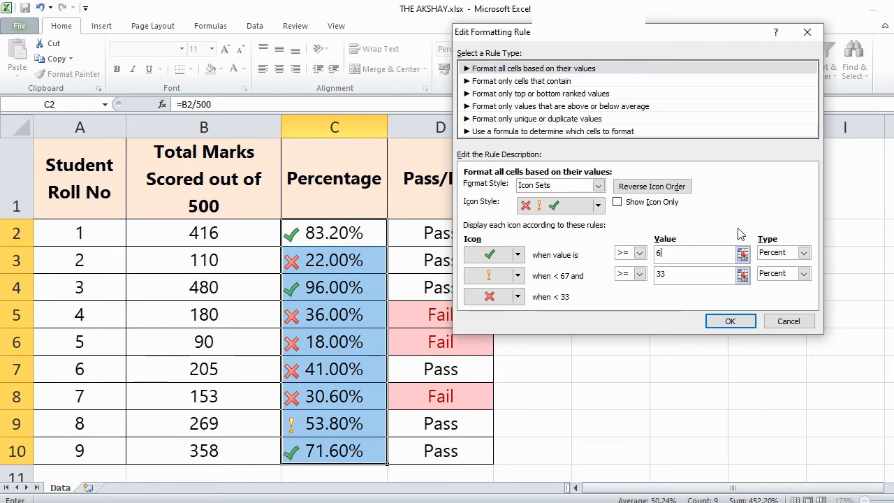
{"action": "type", "text": "0"}
Set the exclamation mark threshold to >= 40 percent and apply the edited icon set rule to the percentage cells
{"action": "left_click_drag", "start_coordinate": [671, 275], "coordinate": [619, 274]}
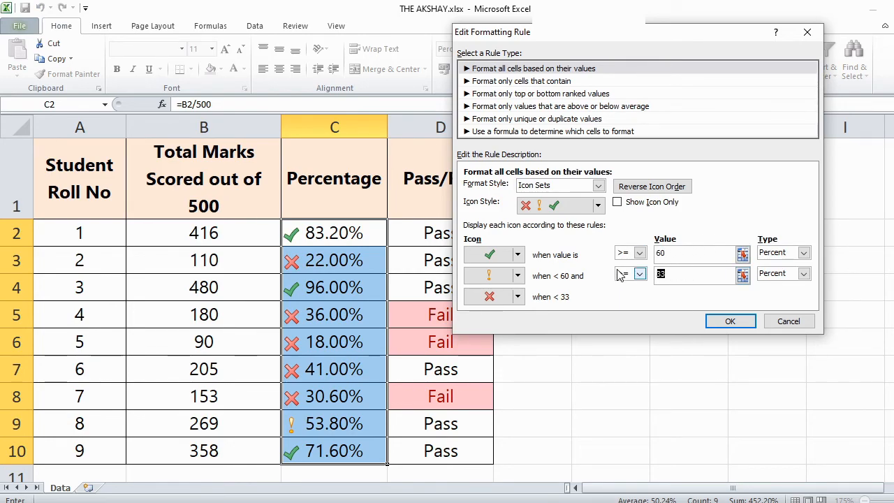
{"action": "type", "text": "40"}
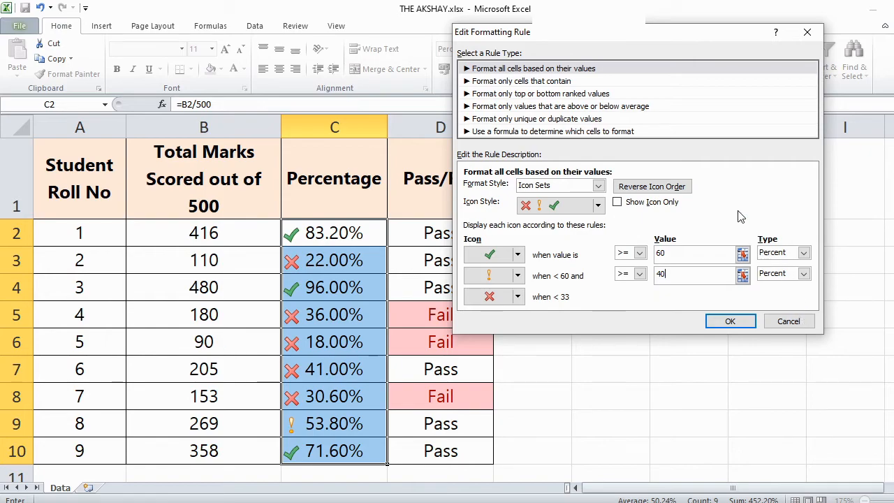
{"action": "left_click", "coordinate": [730, 320]}
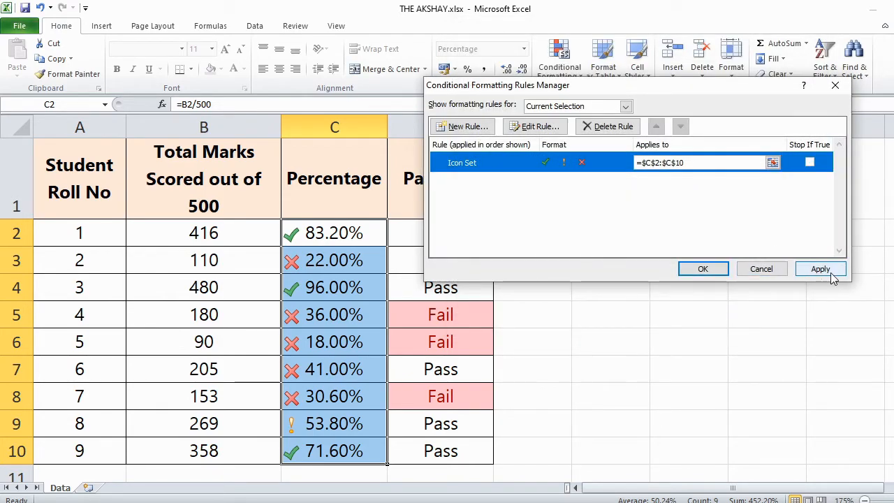
{"action": "left_click", "coordinate": [829, 272]}
{"action": "left_click", "coordinate": [703, 270]}
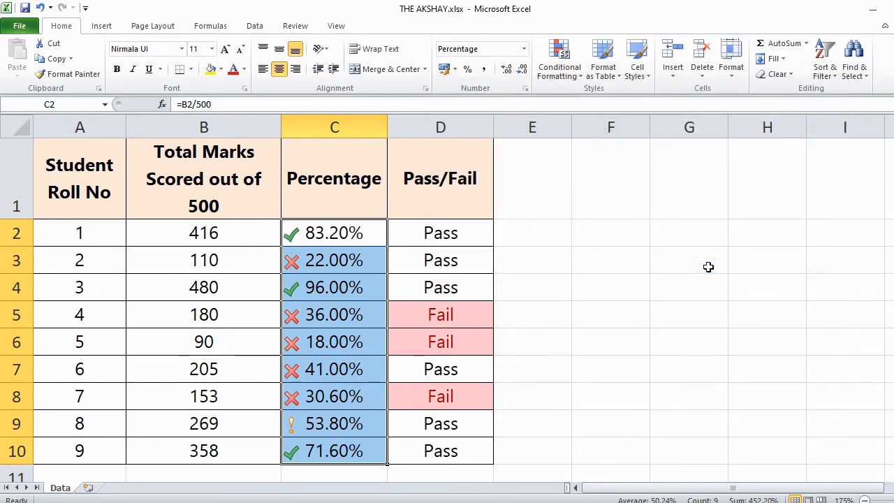
{"action": "left_click", "coordinate": [350, 257]}
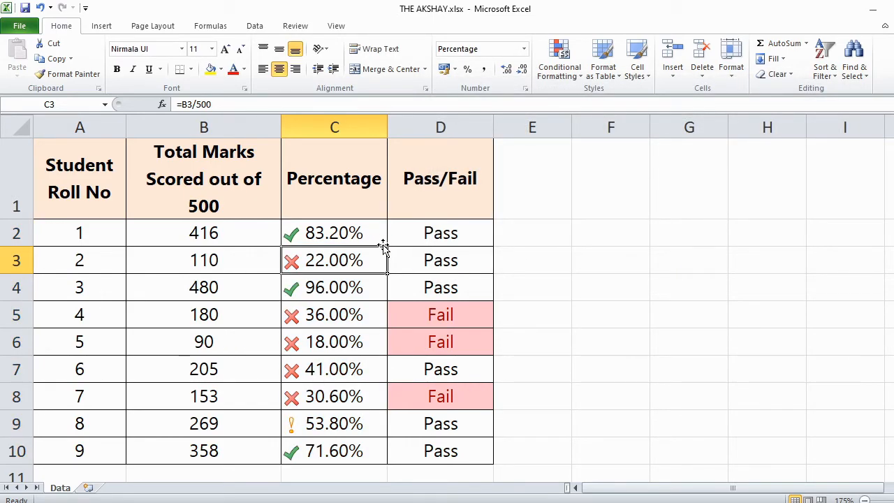